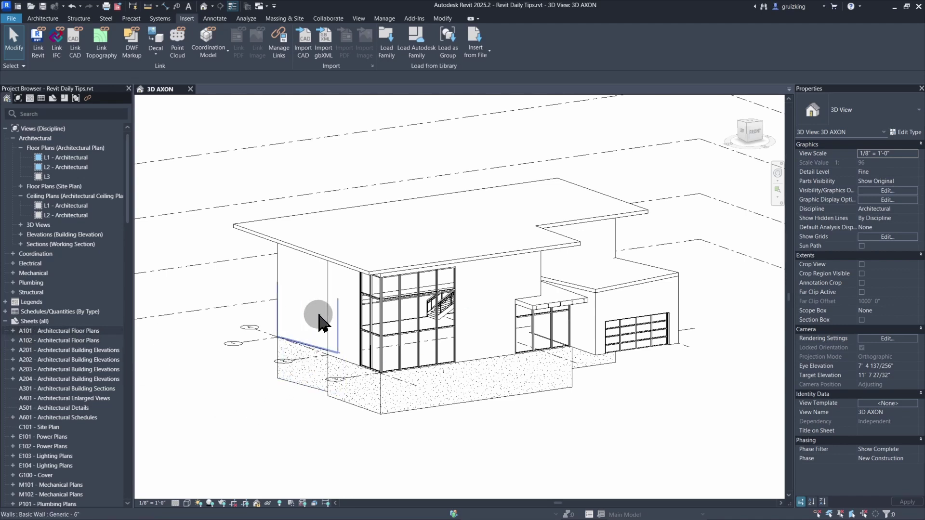
- Open the A101 and A102 Architectural Floor Plans sheets to review their layouts
left_click(49, 332)
double_click(49, 332)
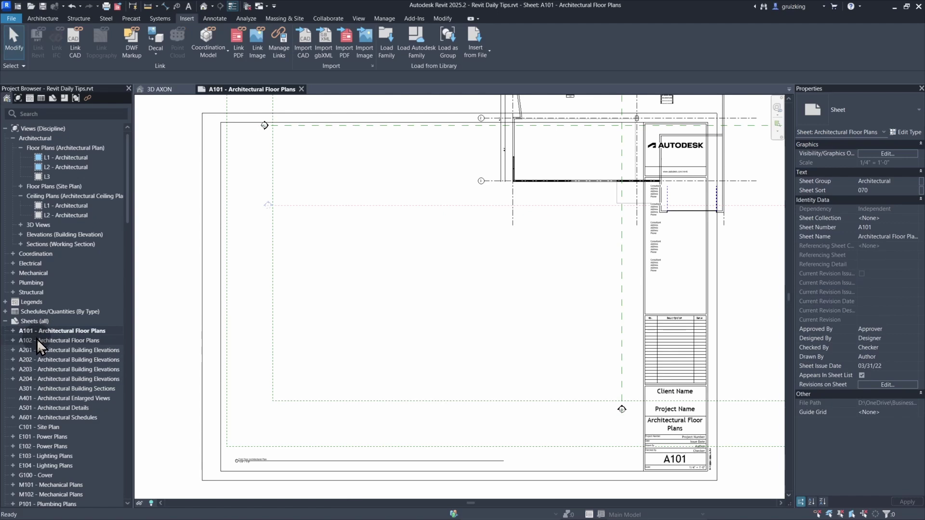
left_click(36, 339)
double_click(36, 340)
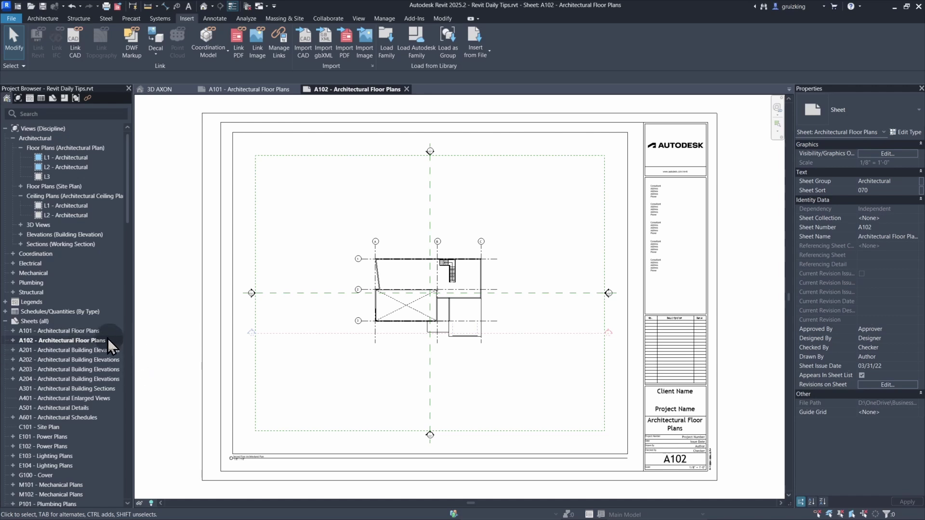
right_click(23, 321)
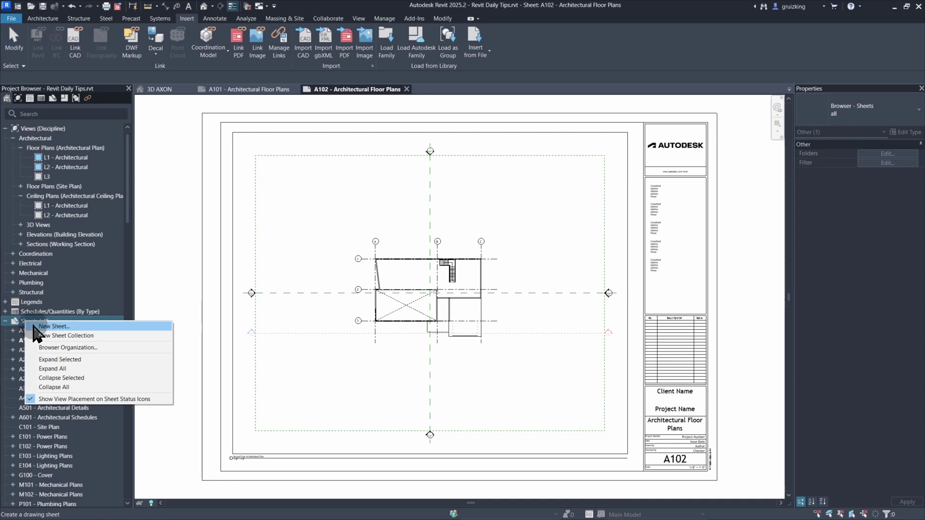
key("Escape")
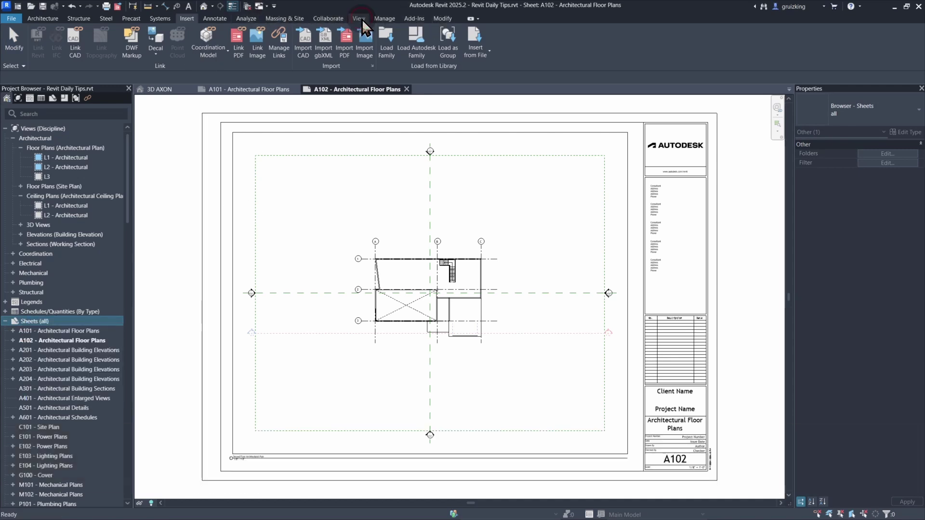
left_click(363, 18)
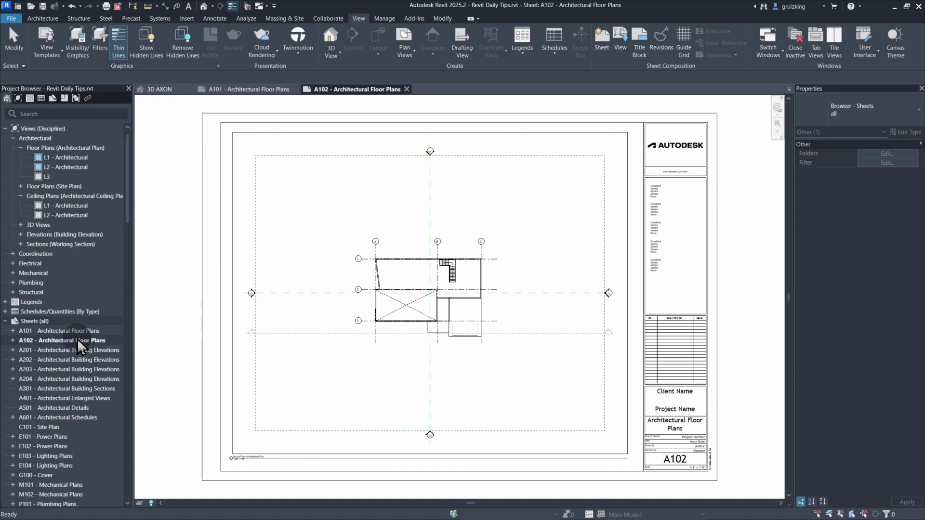
right_click(29, 341)
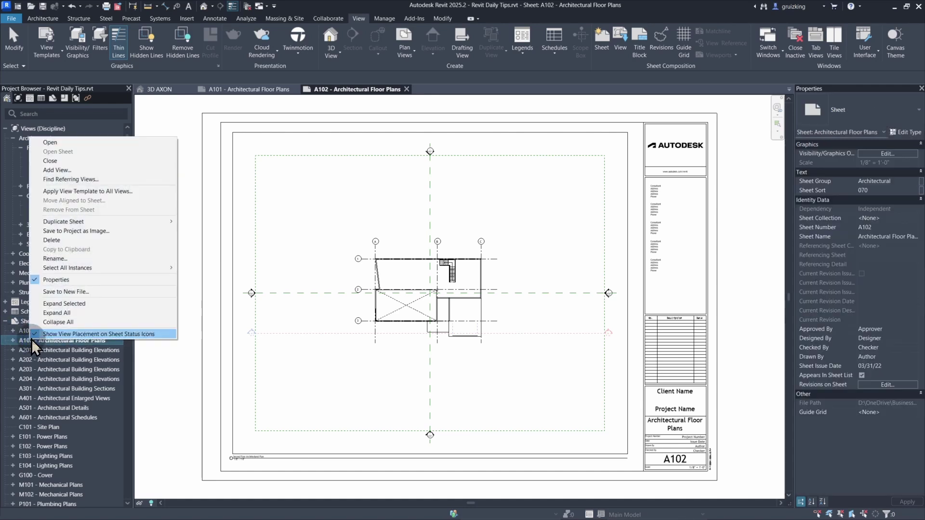
mouse_move(70, 222)
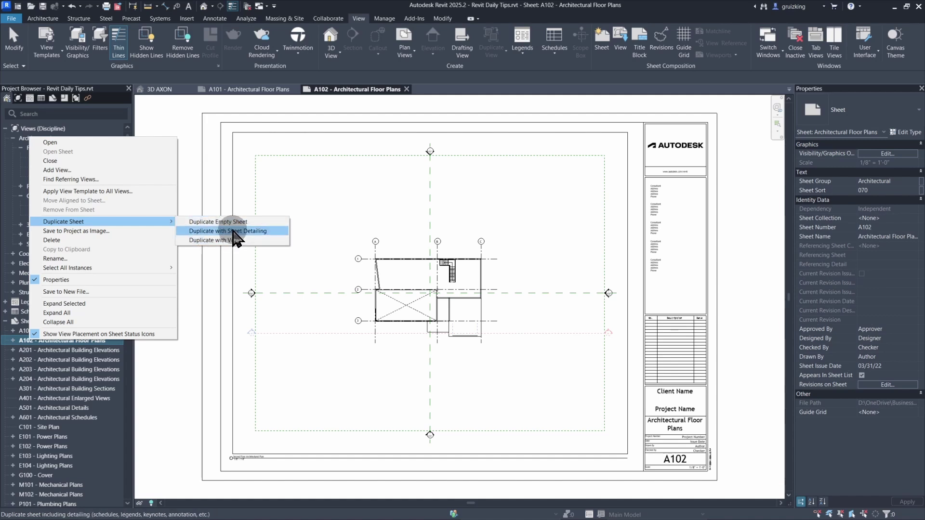
left_click(220, 240)
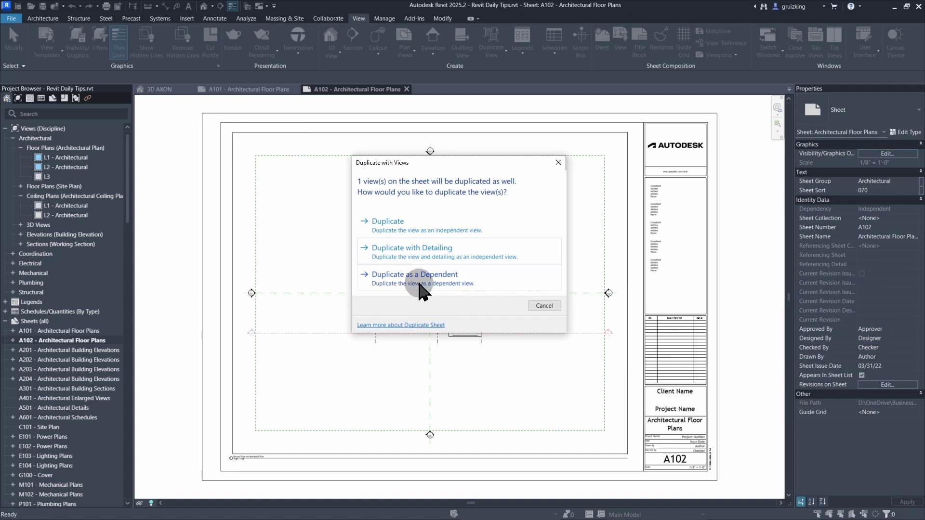
left_click(543, 306)
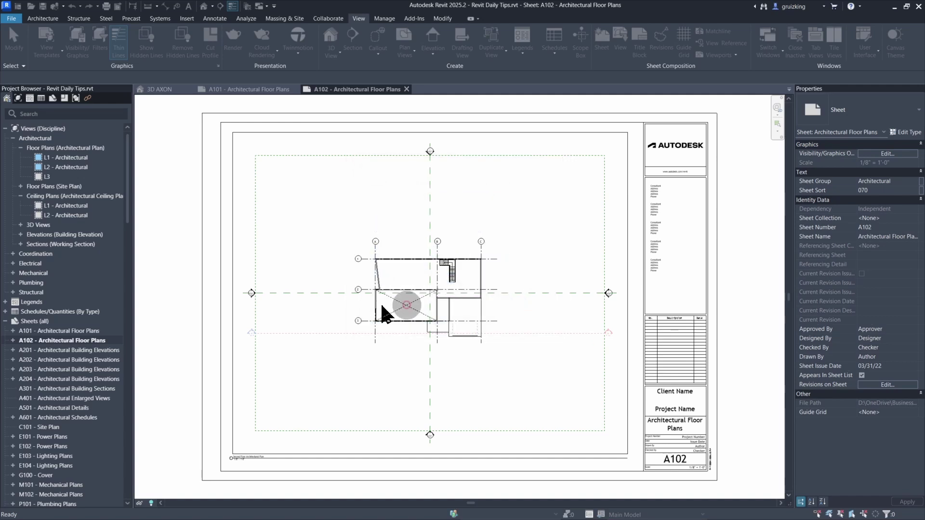
key("Escape")
key("Escape")
- Duplicate sheet A102 - Architectural Floor Plans as an empty sheet
right_click(48, 340)
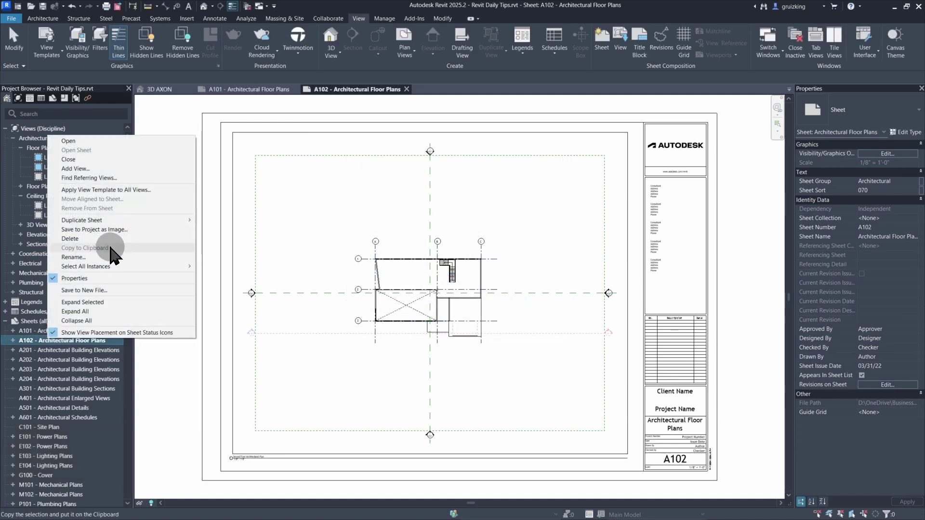
mouse_move(124, 220)
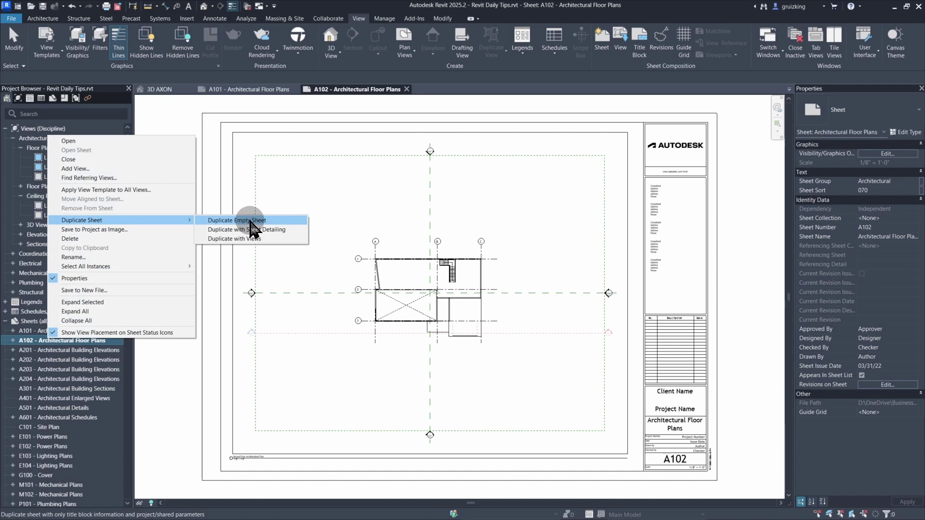
left_click(250, 221)
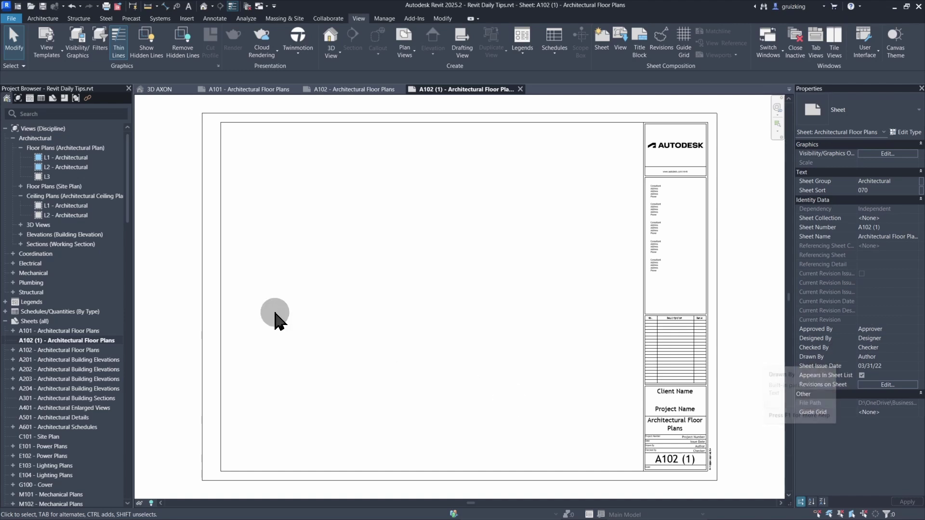
left_click(295, 312)
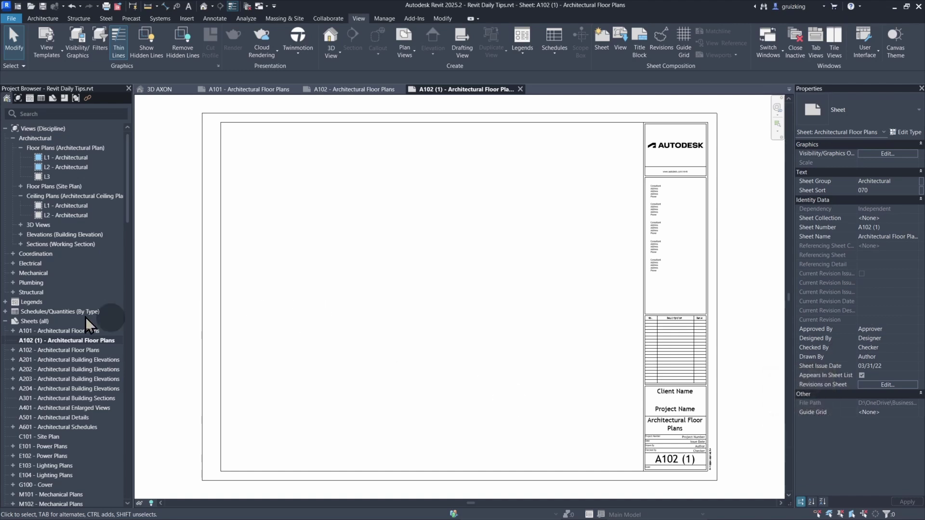
- Renumber the duplicated sheet to A103 and name it Roof Plan
left_click(65, 339)
key("F2")
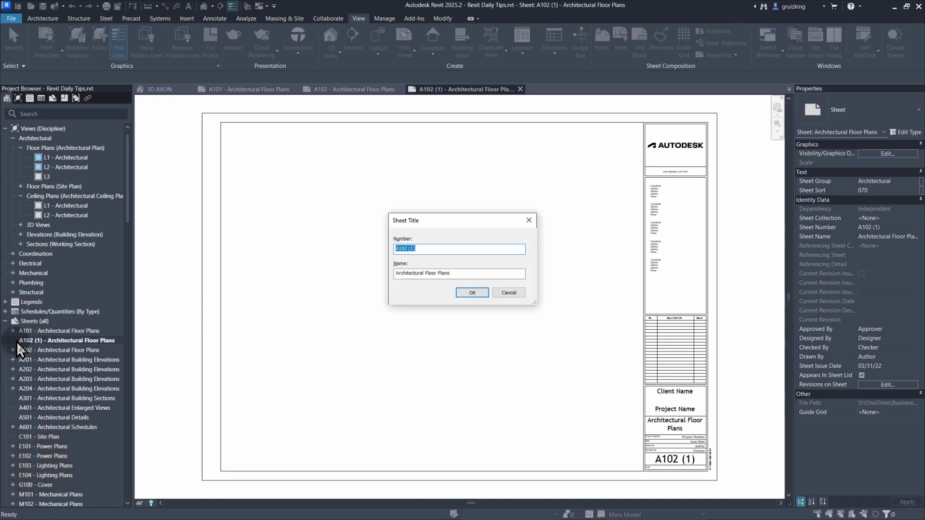
left_click(436, 247)
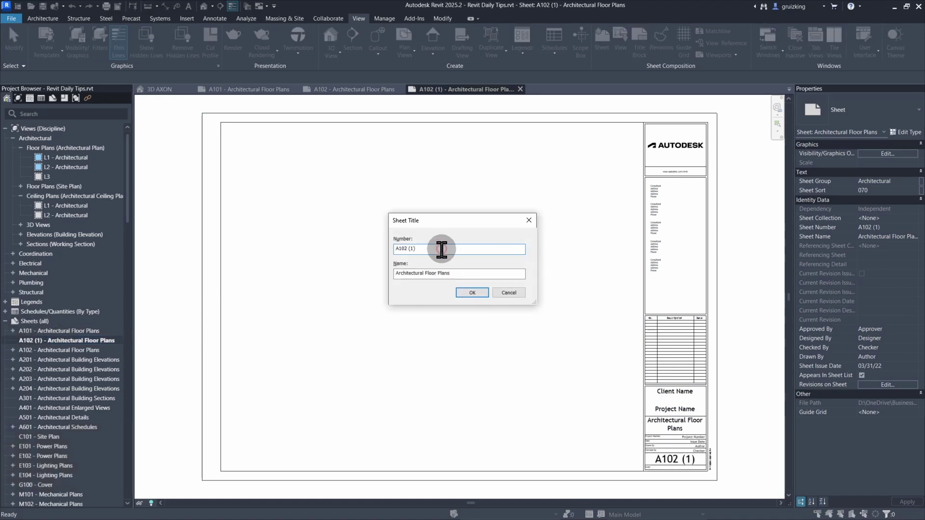
key("ctrl+shift+Left")
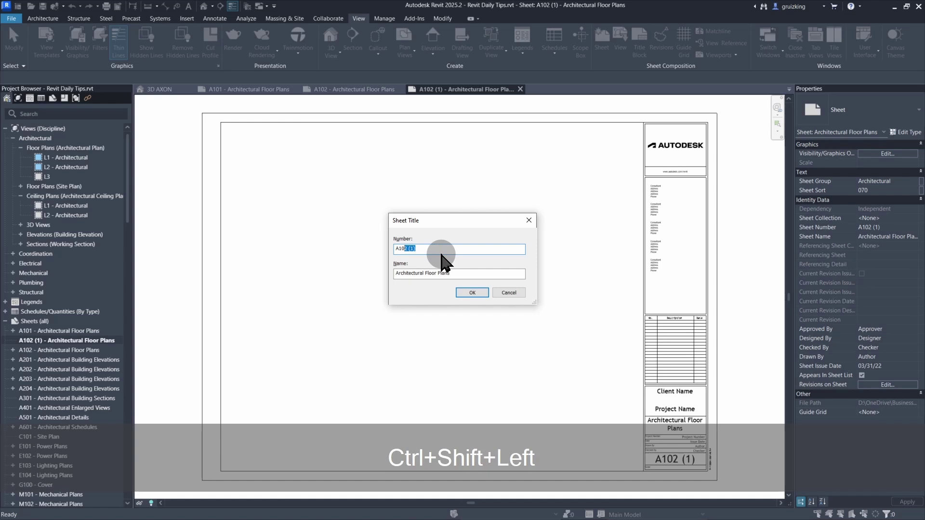
type("3")
key("Tab")
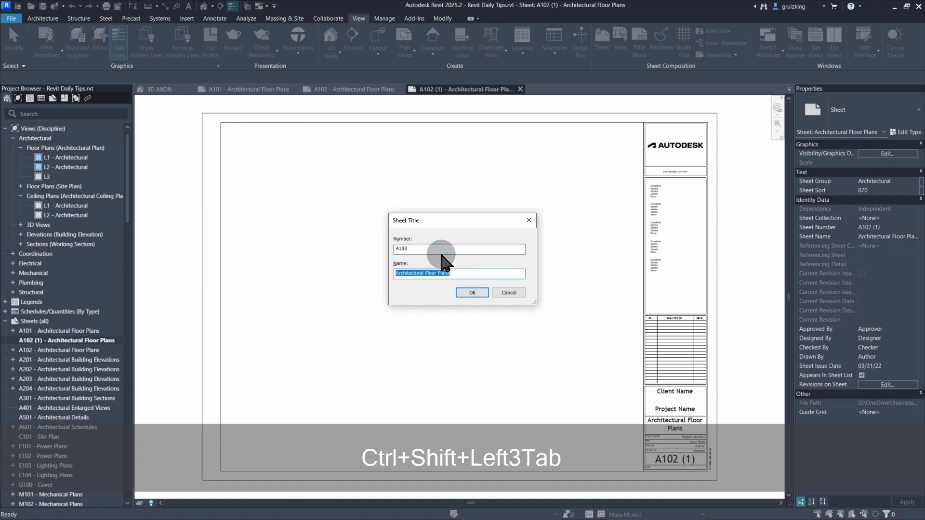
type("Roof Plan")
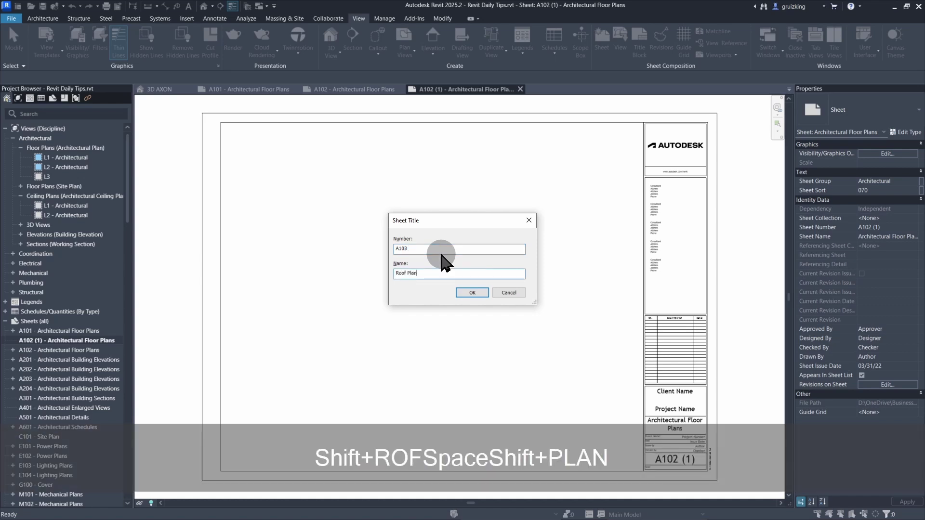
key("Return")
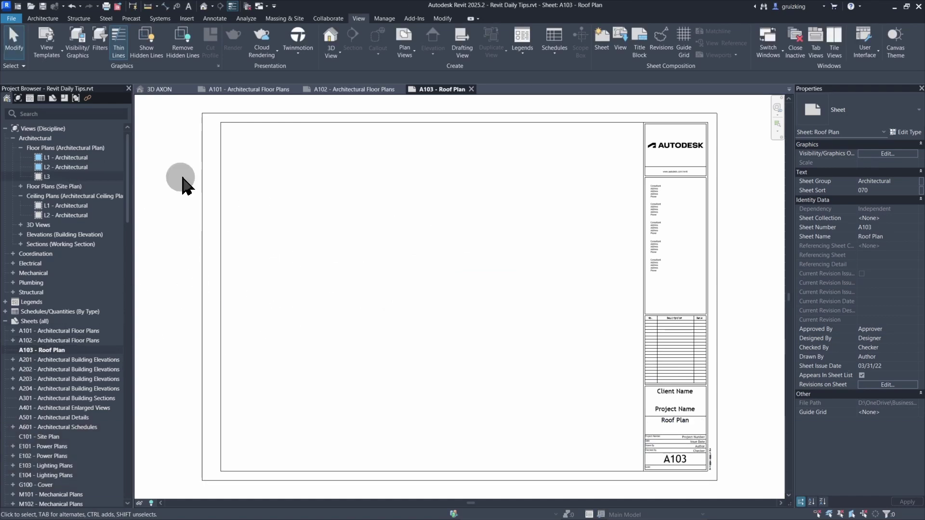
- Rename the L3 architectural floor plan to Roof, including its corresponding level and views
left_click(45, 176)
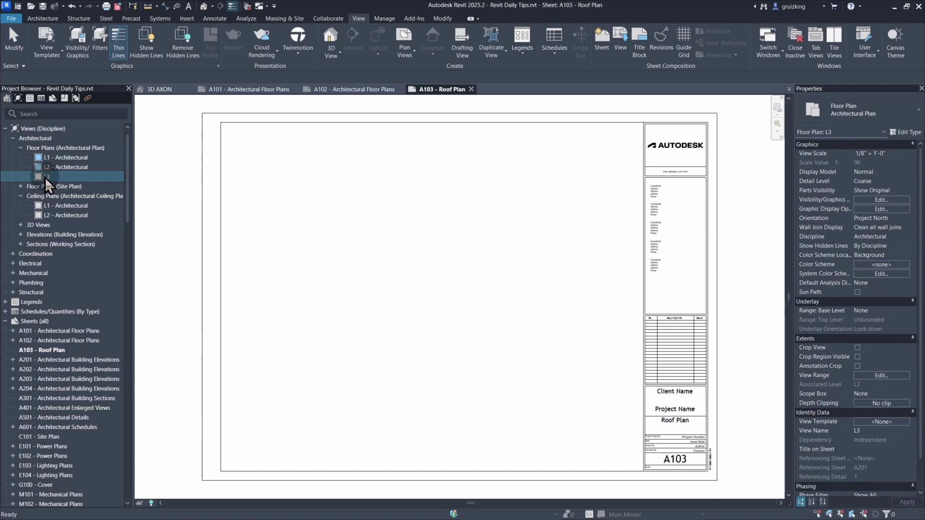
key("F2")
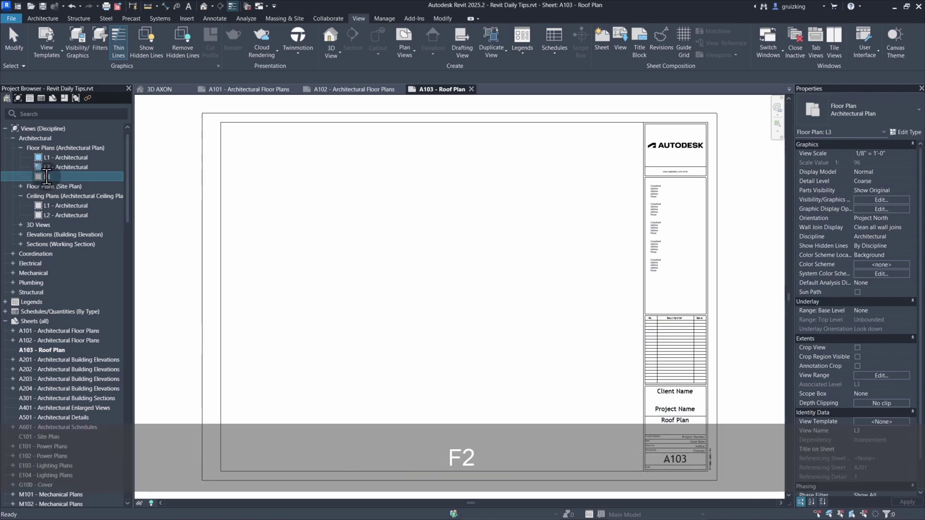
type("Roof")
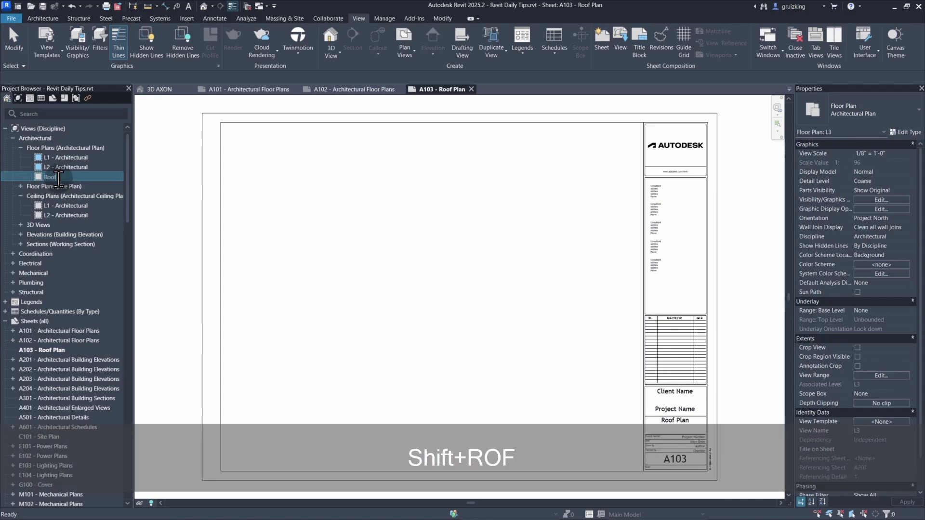
key("Return")
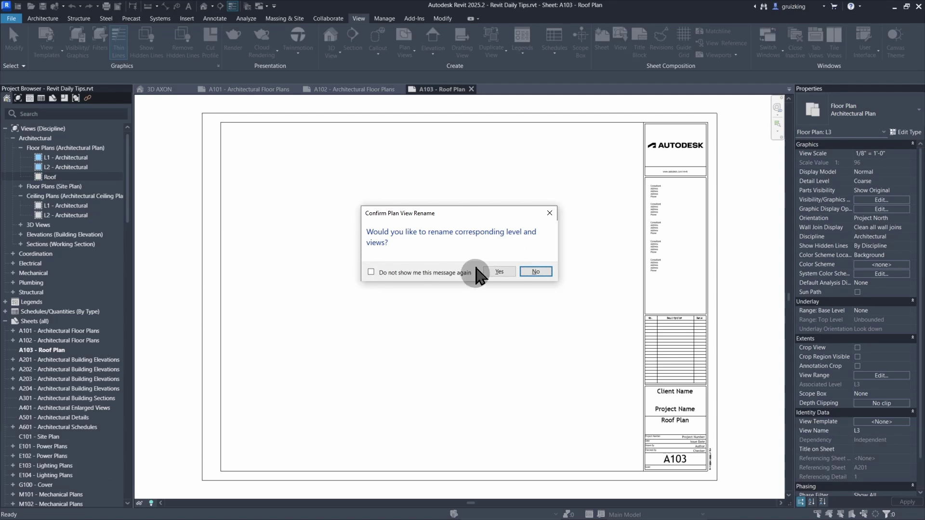
left_click_drag(454, 213, 398, 201)
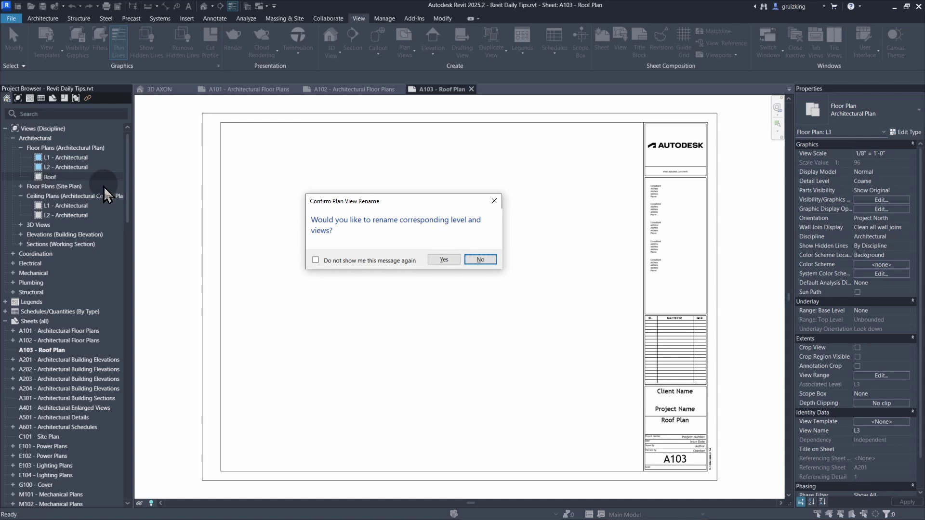
left_click(443, 260)
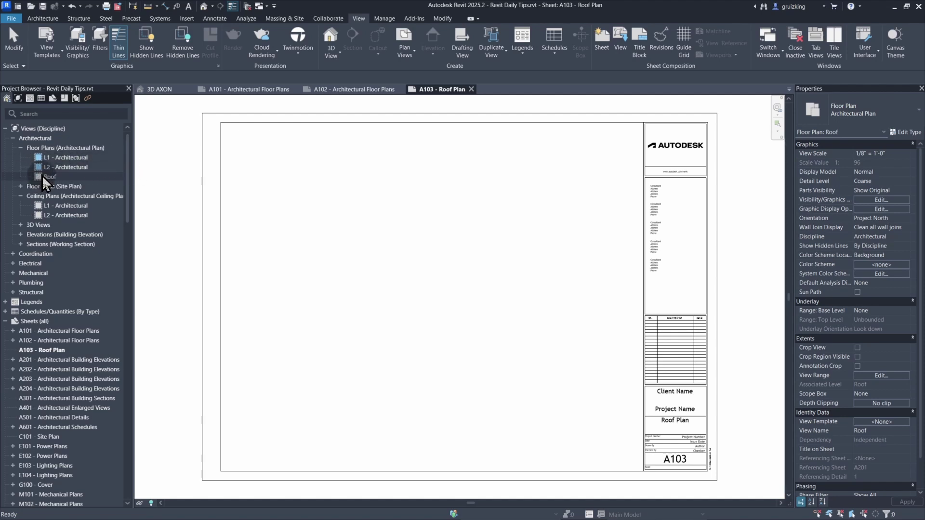
- Place the Roof floor plan view on sheet A103, roughly centred in the drawing area
left_click_drag(42, 176, 405, 239)
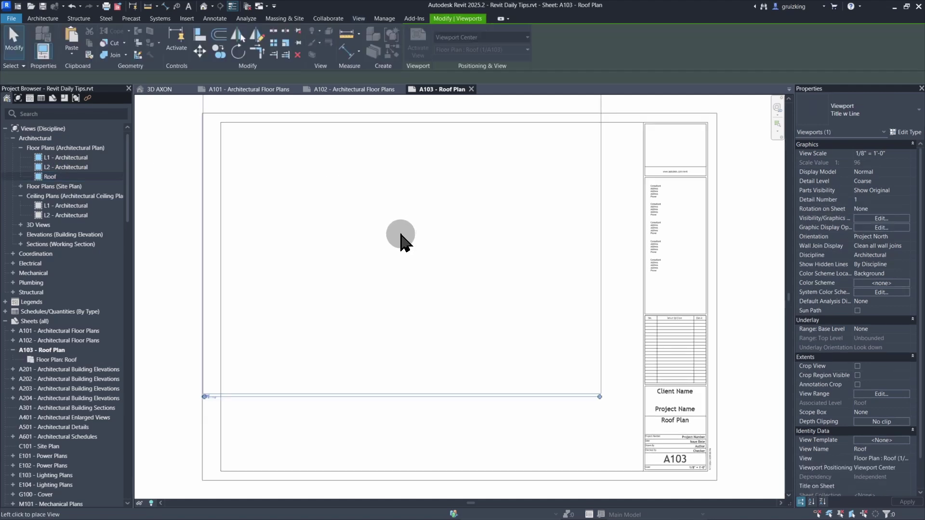
left_click(434, 300)
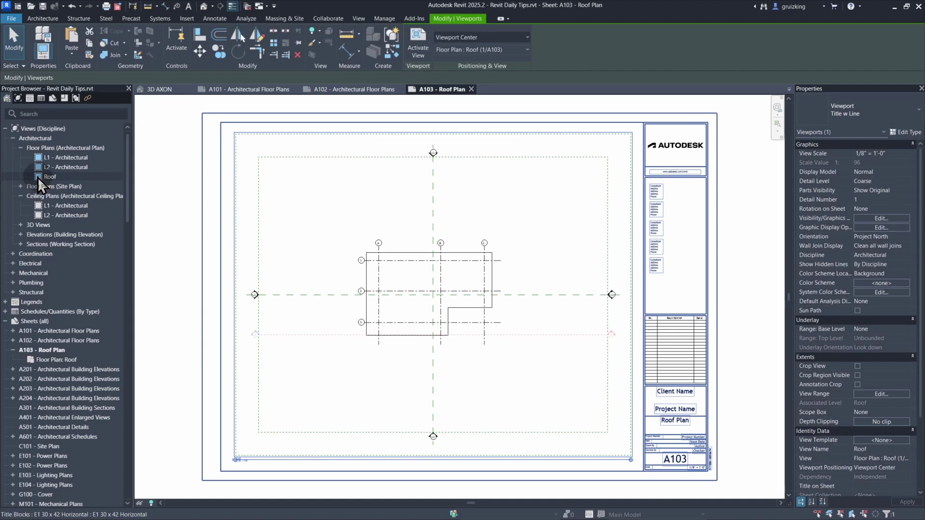
key("Escape")
key("Escape")
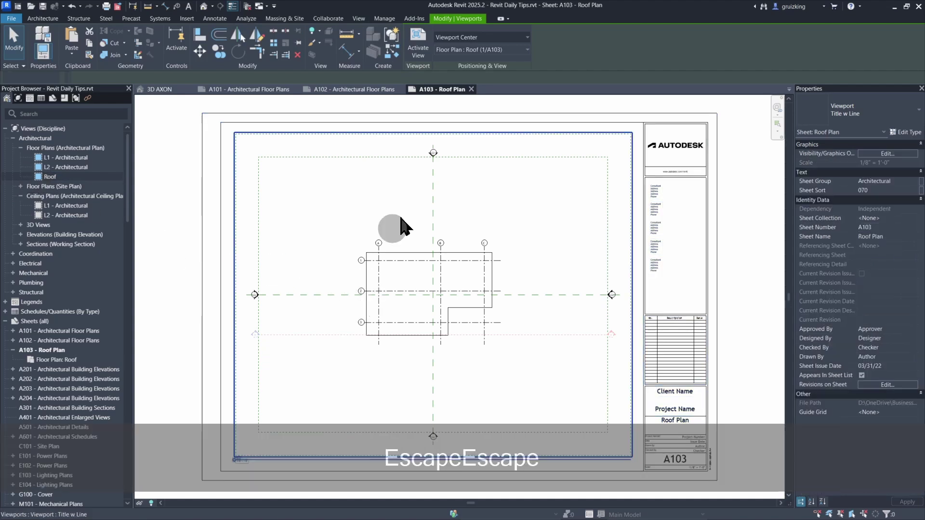
- Activate the Roof floor plan viewport on sheet A103
double_click(393, 183)
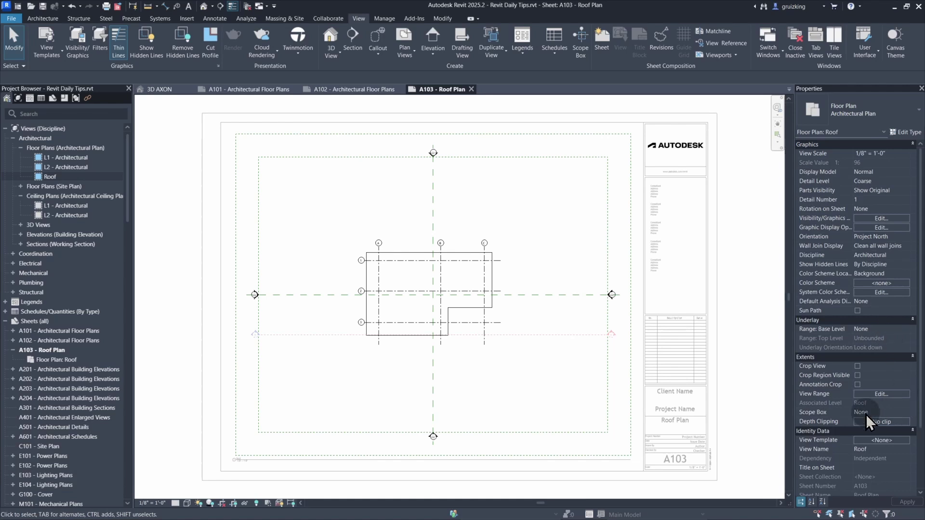
left_click(475, 316)
key("Escape")
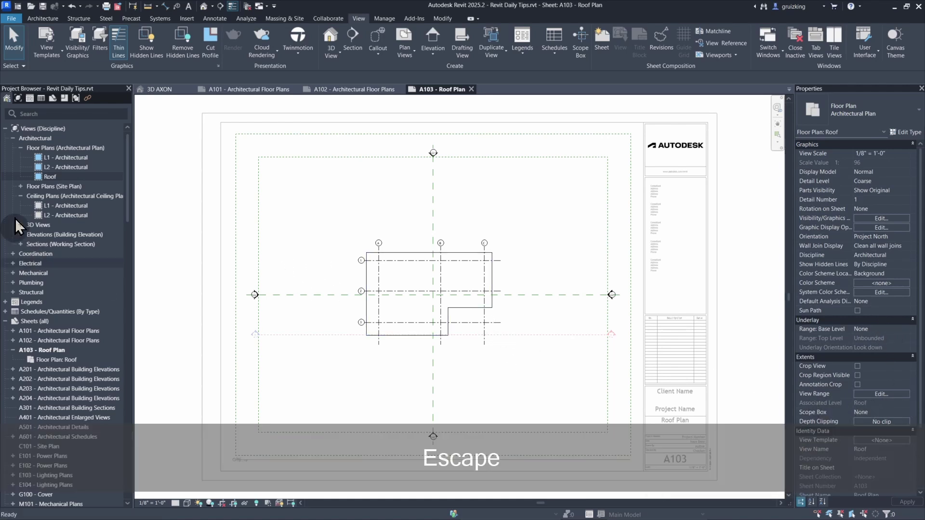
- Open the L2 - Architectural floor plan and check its scope box setting
left_click(51, 165)
double_click(51, 165)
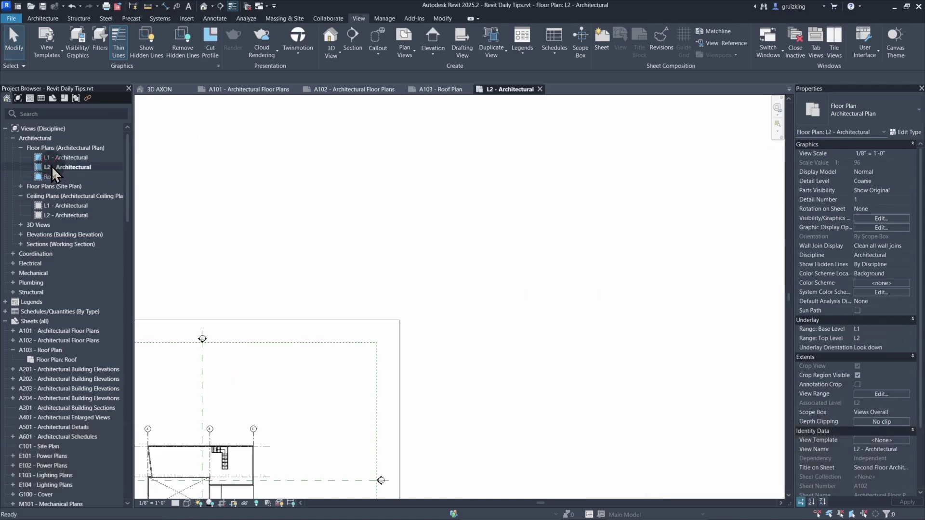
middle_click_drag(439, 284, 438, 285)
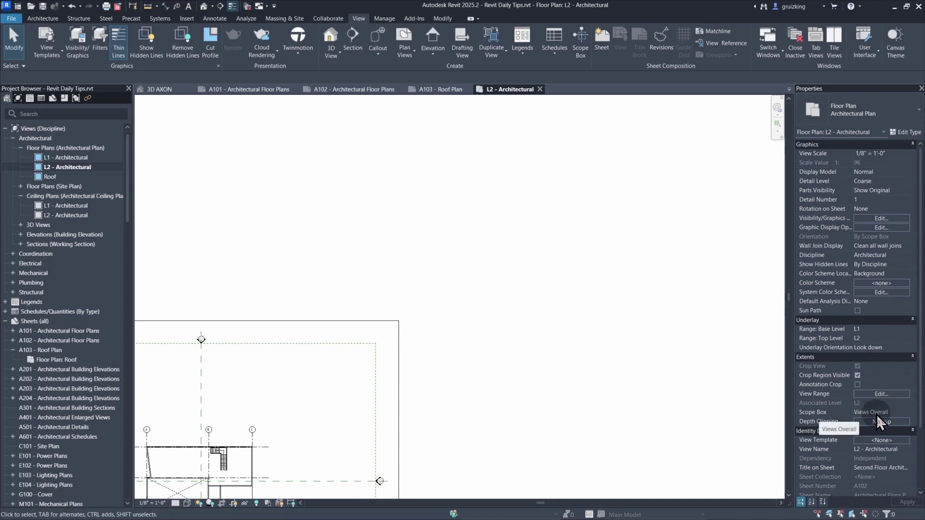
- Return to sheet A103 and select the Views Overall scope box around the roof plan to examine its extents
left_click(443, 99)
scroll(359, 241, "down", 2)
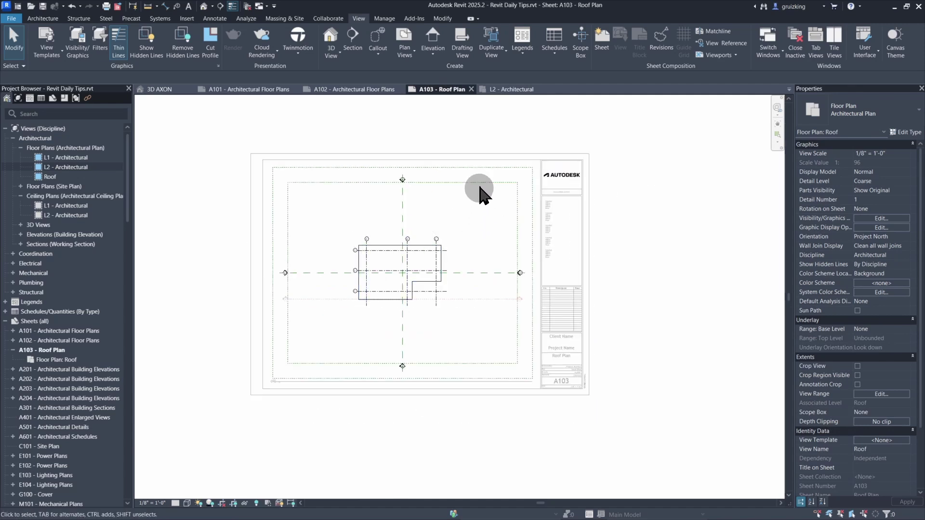
left_click(485, 168)
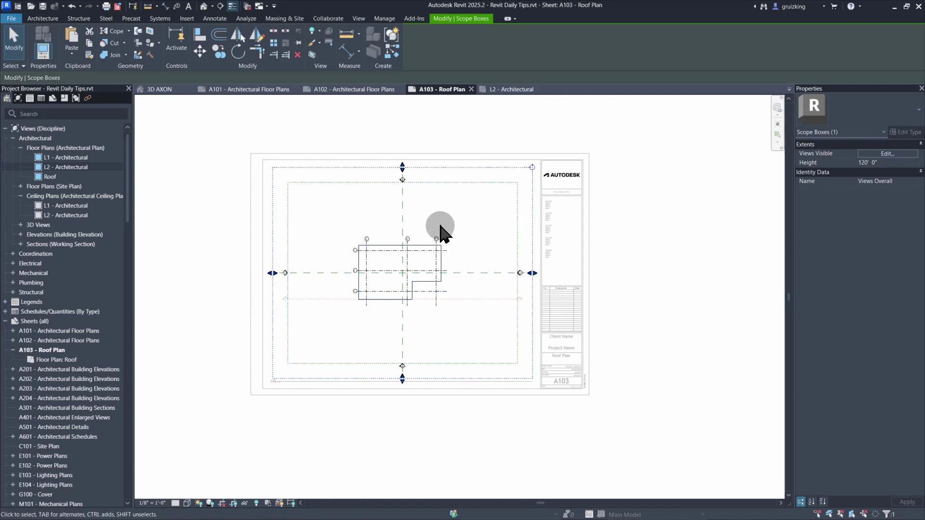
scroll(259, 270, "up", 2)
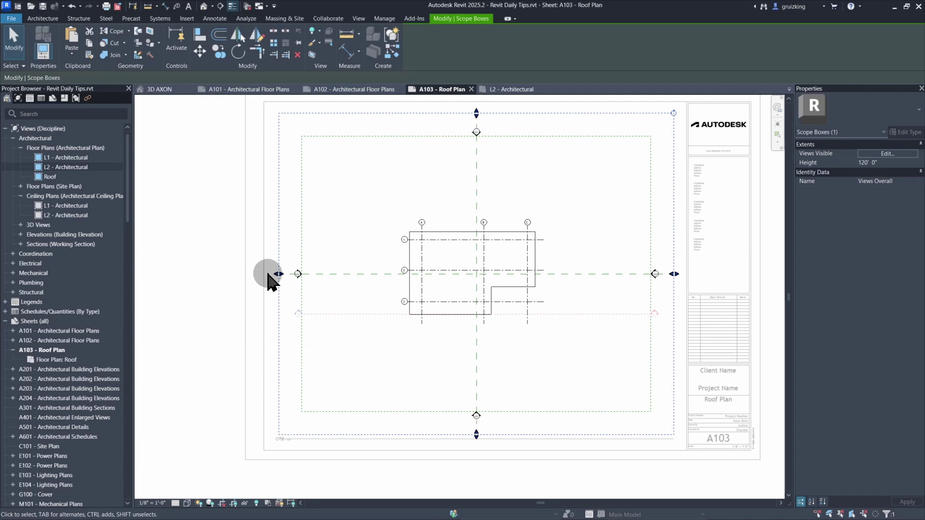
- Stretch the left edge of the Views Overall scope box outward to the title block's left border line
scroll(277, 281, "up", 2)
scroll(281, 280, "up", 4)
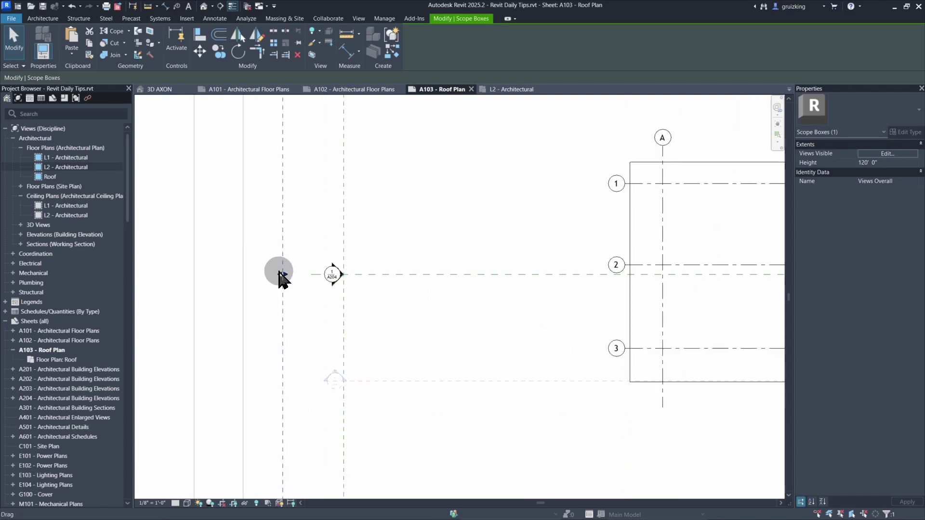
left_click_drag(308, 278, 264, 288)
scroll(289, 274, "down", 3)
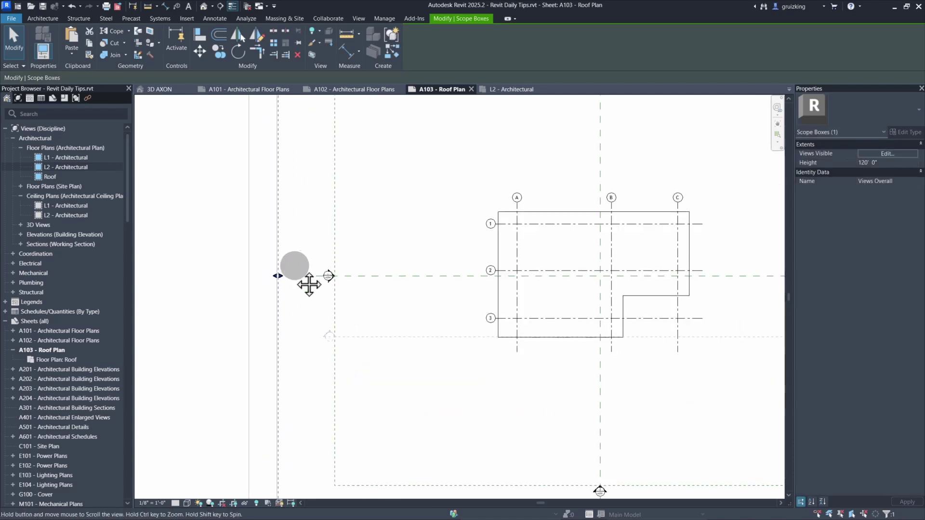
middle_click_drag(309, 284, 293, 300)
- Switch to sheet A102 and close the A101, 3D AXON and L2 - Architectural views, keeping A102 and A103 open
left_click(384, 90)
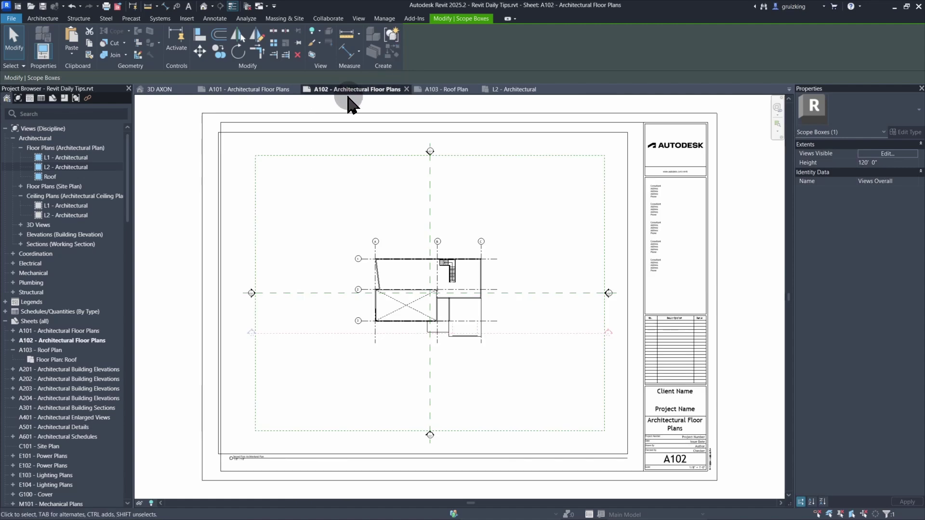
left_click(361, 90)
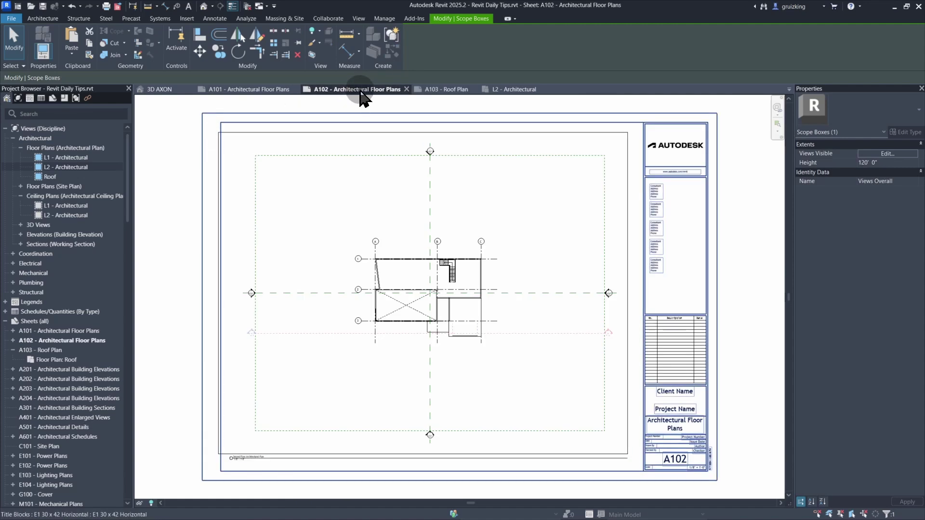
middle_click(265, 91)
middle_click(179, 94)
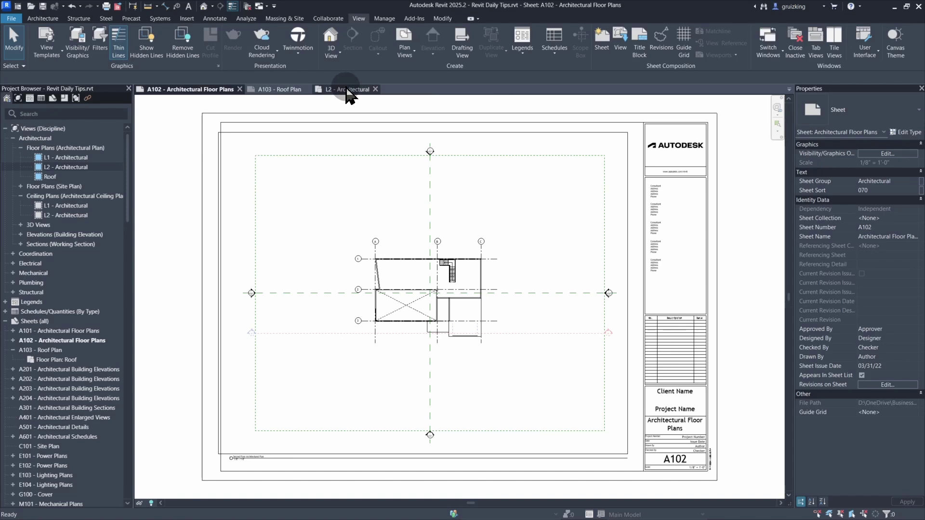
middle_click(346, 89)
- Tile sheets A102 and A103 side by side and fit both sheets to their windows
key("w")
key("t")
left_click(318, 188)
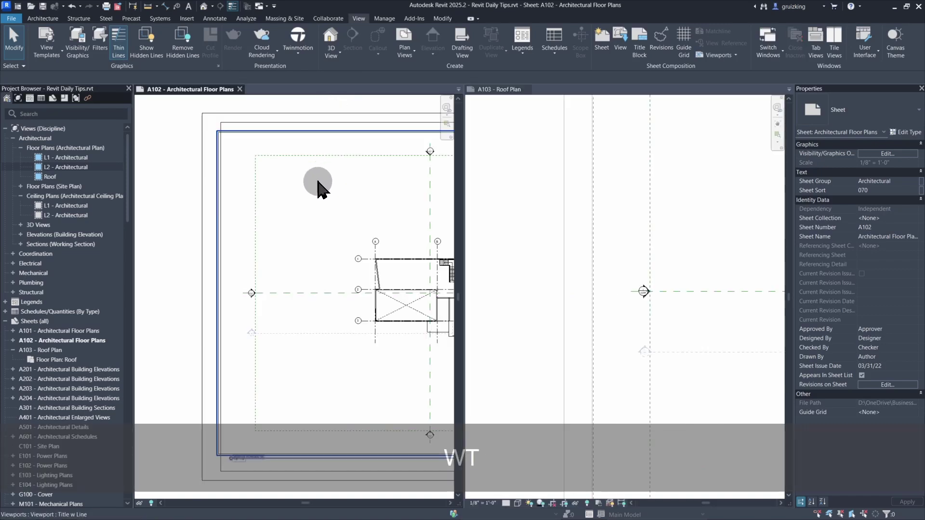
key("z")
key("a")
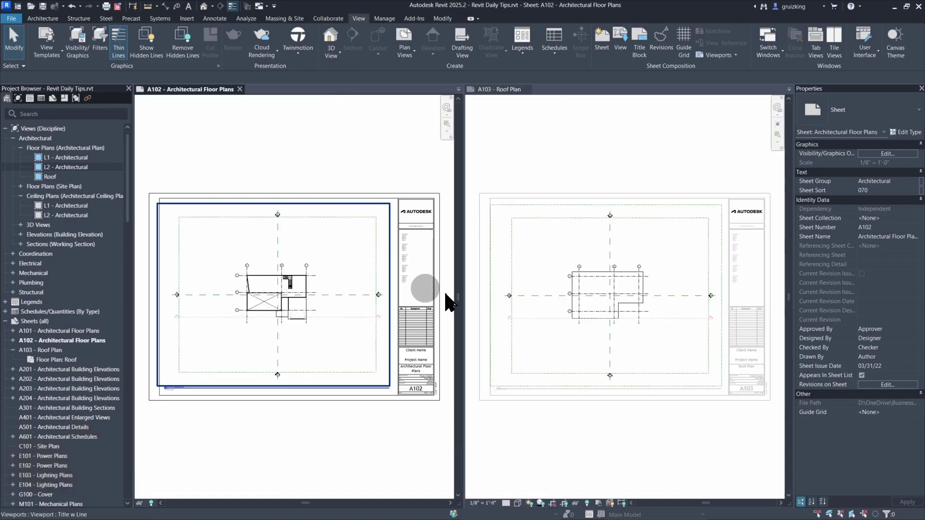
left_click(423, 288)
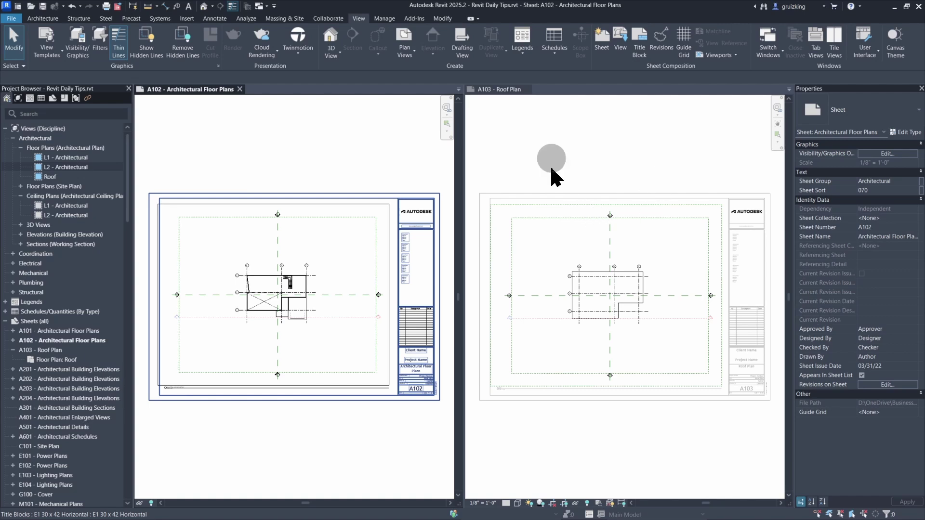
left_click(159, 251)
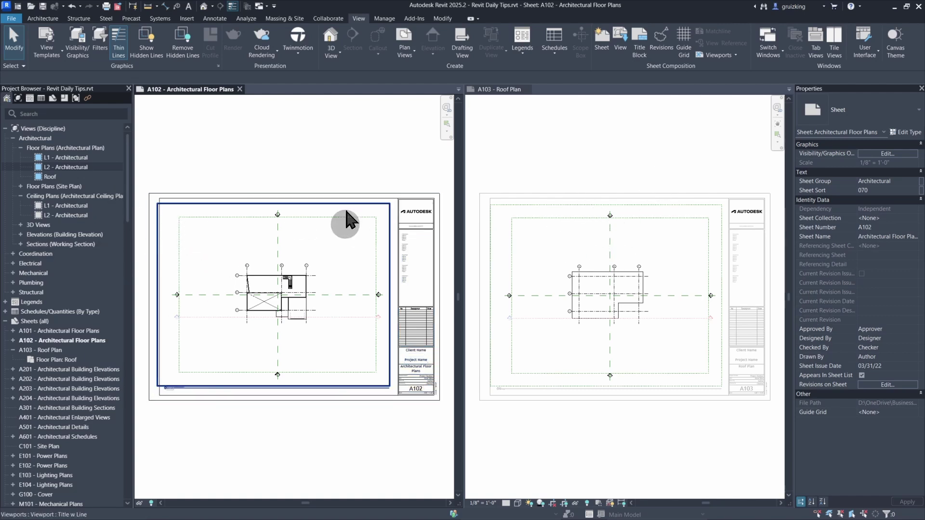
- Make sheet A103 with its active Roof view current and select the Views Overall scope box
double_click(544, 231)
scroll(501, 218, "up", 2)
scroll(505, 212, "up", 3)
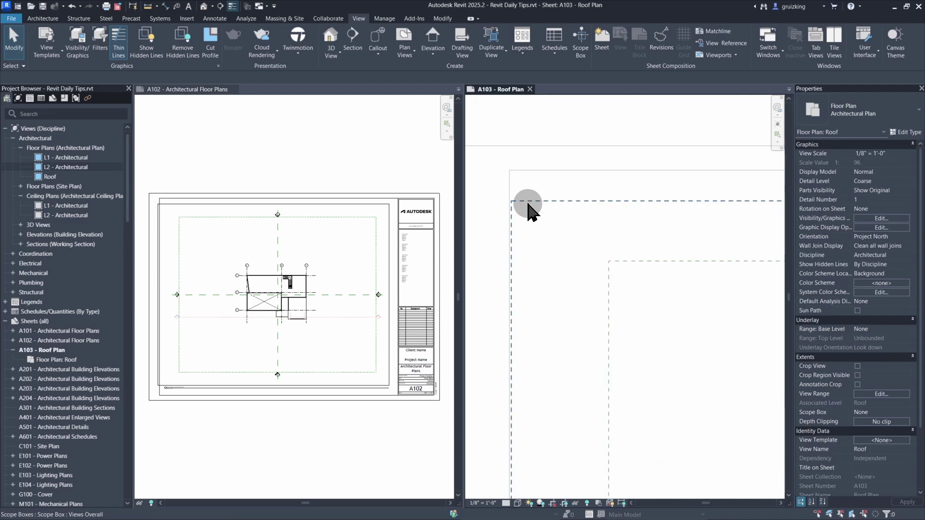
left_click(526, 203)
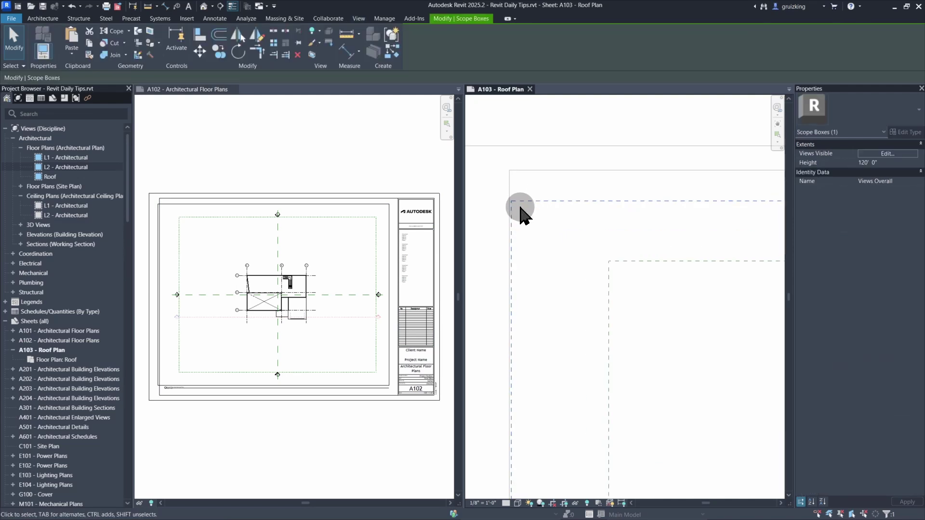
scroll(517, 205, "up", 2)
scroll(513, 197, "down", 3)
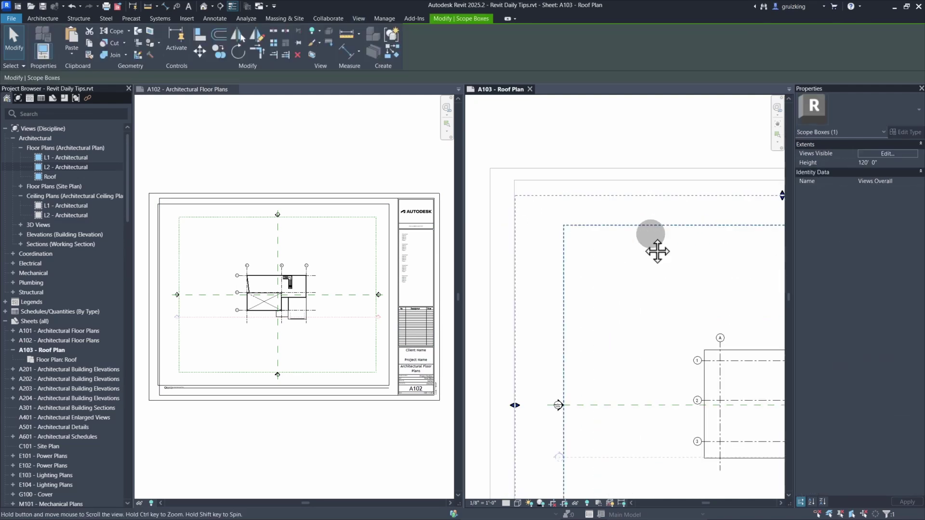
- Stretch the scope box's top edge up to the title block's upper border line, fine-tuning its alignment
scroll(652, 249, "down", 2)
scroll(643, 245, "up", 3)
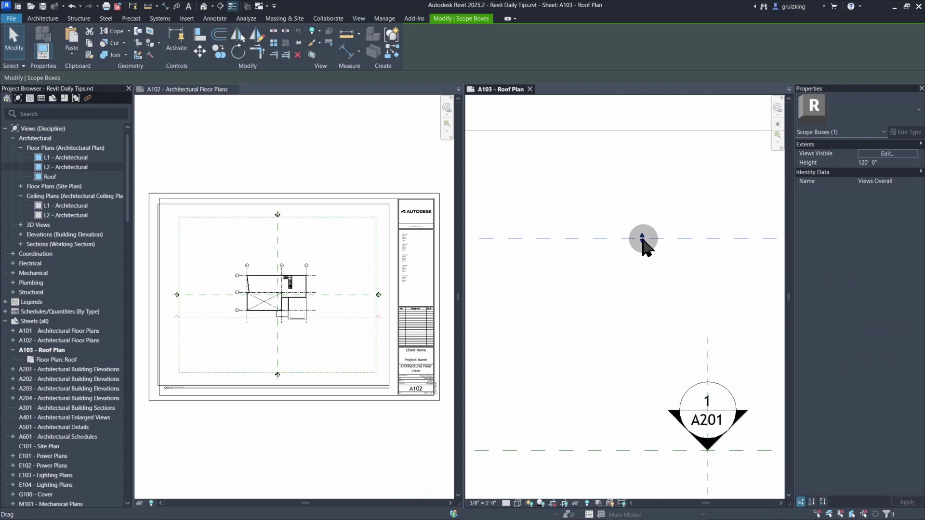
mouse_move(642, 238)
left_mouse_down()
mouse_move(686, 138)
mouse_move(701, 130)
mouse_move(233, 211)
mouse_move(250, 199)
left_mouse_up()
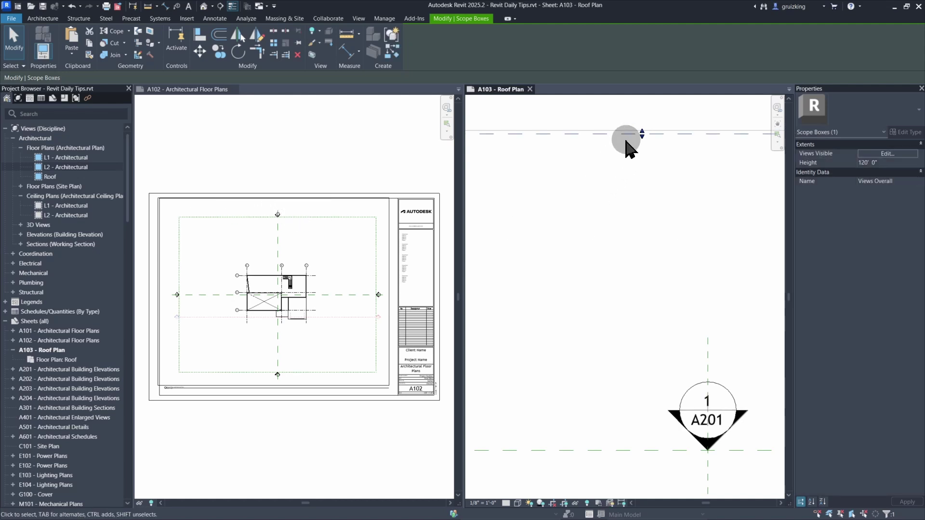
scroll(636, 132, "up", 3)
middle_click_drag(653, 124, 619, 224)
left_click_drag(607, 222, 614, 213)
scroll(602, 219, "down", 5)
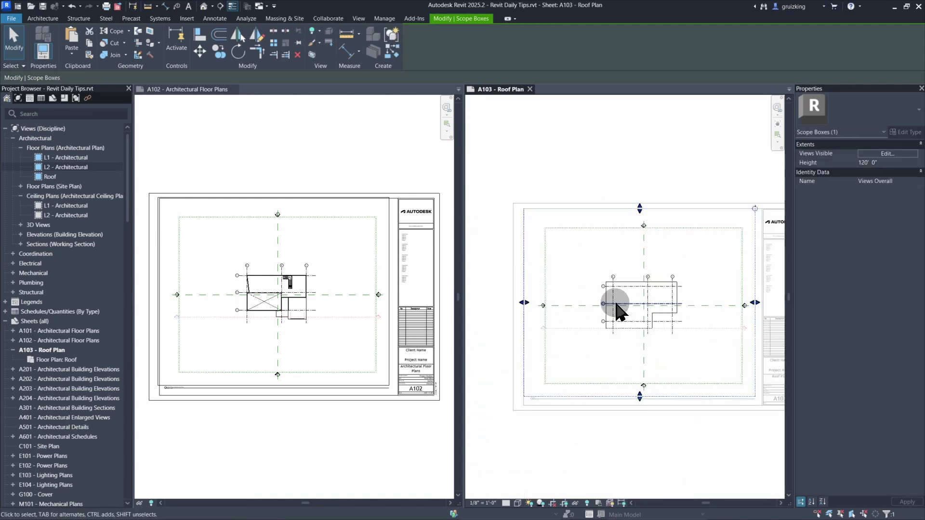
- Stretch the scope box's right edge outward to the line separating the drawing area from the title block's information column
scroll(616, 313, "up", 6)
mouse_move(631, 309)
left_mouse_down()
mouse_move(581, 317)
mouse_move(638, 309)
left_mouse_up()
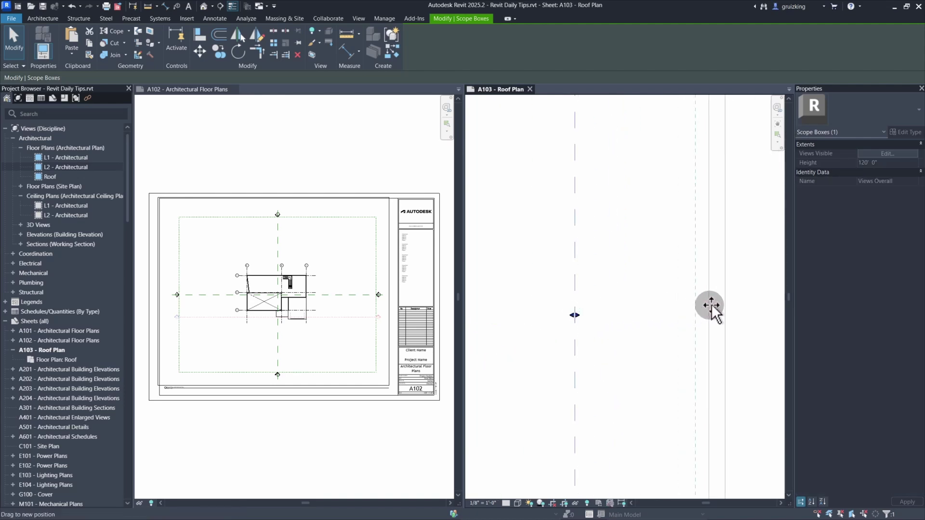
left_click_drag(710, 306, 695, 295)
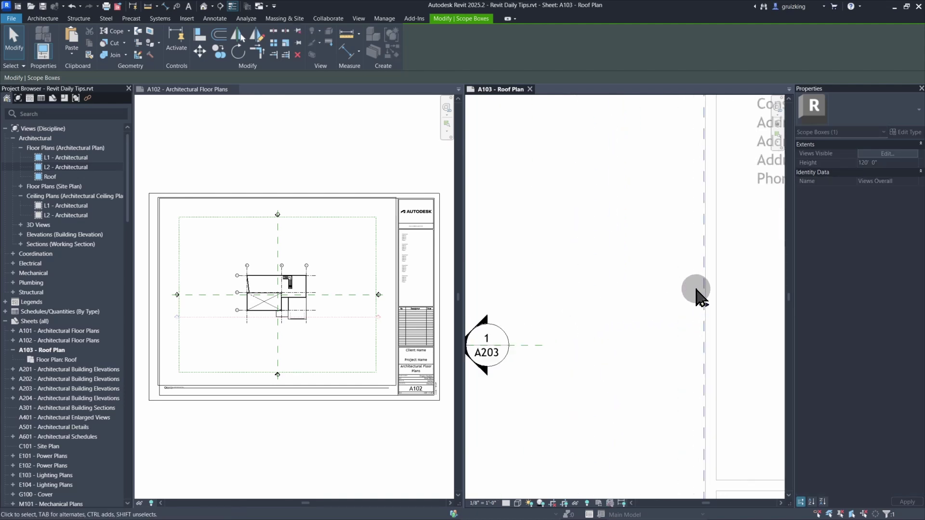
- Stretch the scope box's bottom edge down to the view title line on sheet A103
scroll(675, 280, "down", 4)
scroll(634, 345, "up", 3)
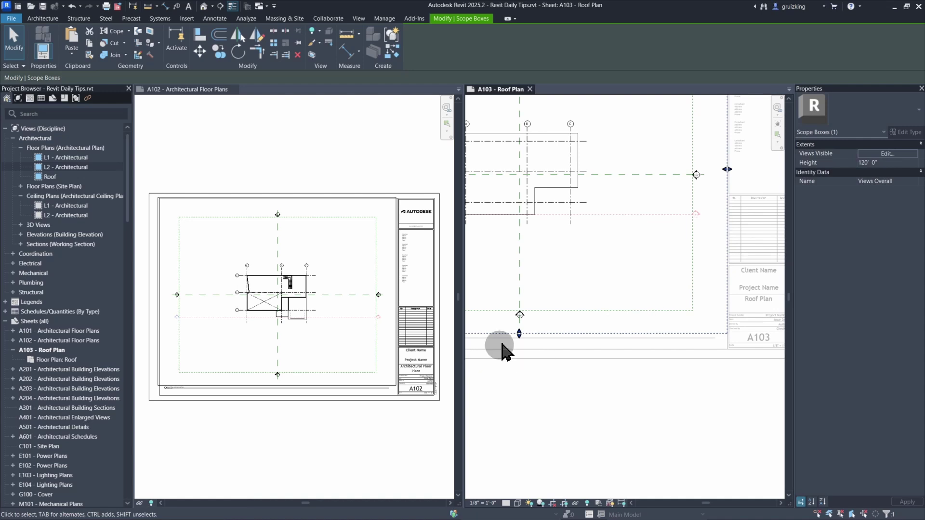
scroll(501, 346, "up", 3)
left_click_drag(537, 315, 536, 331)
scroll(501, 347, "down", 4)
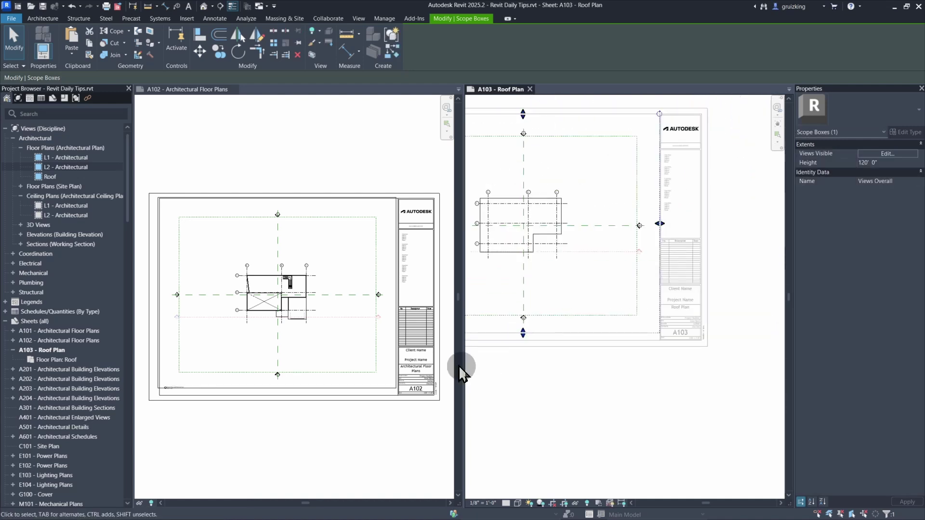
- Try to move the title block on sheet A102 from the viewport's lower-right corner, and undo the move
scroll(383, 320, "down", 3)
key("Escape")
key("Escape")
key("Escape")
left_click(388, 337)
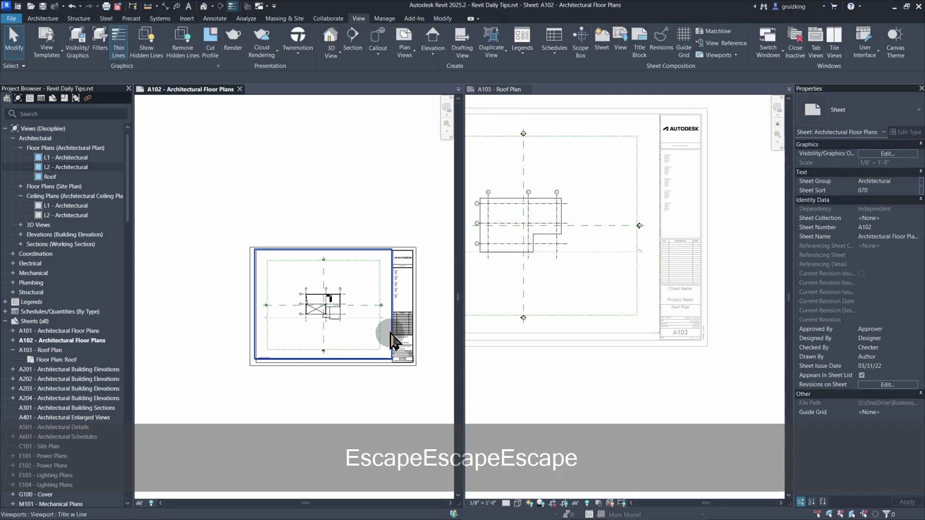
scroll(380, 347, "up", 3)
scroll(381, 388, "up", 4)
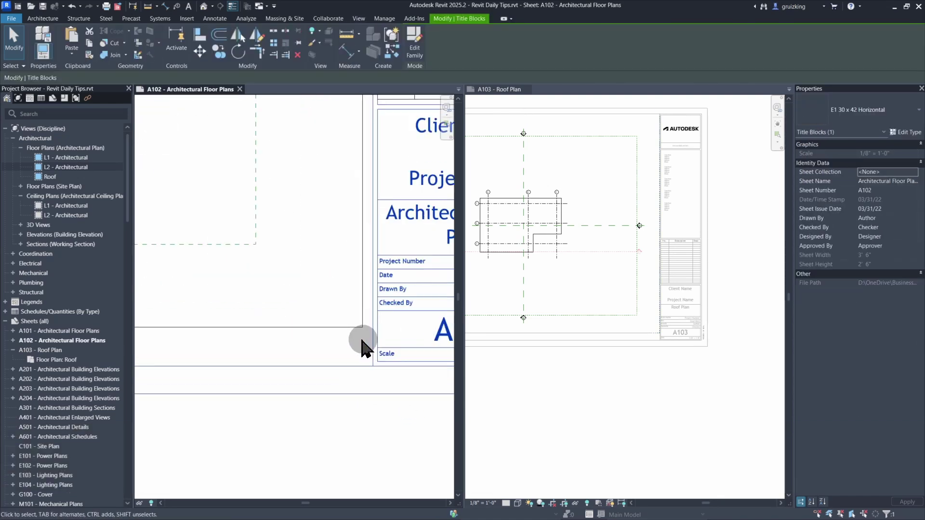
key("m")
key("v")
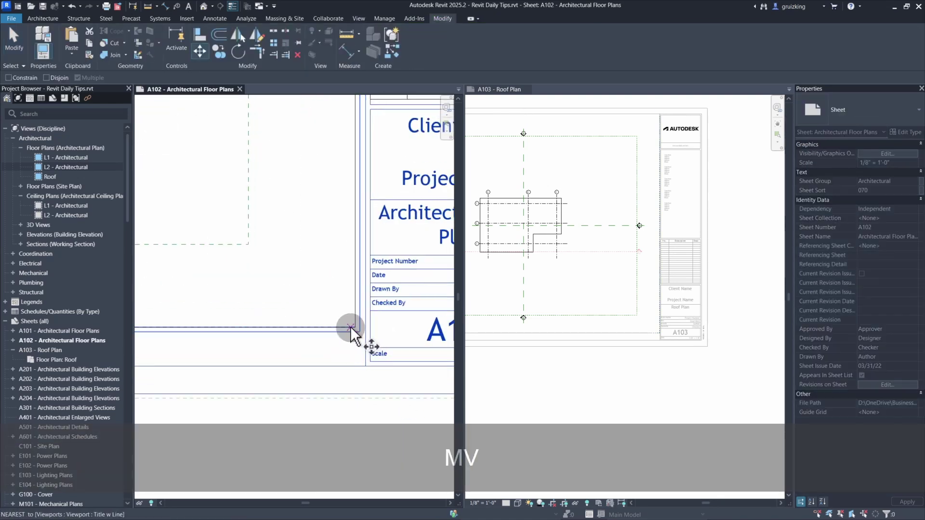
left_click(353, 328)
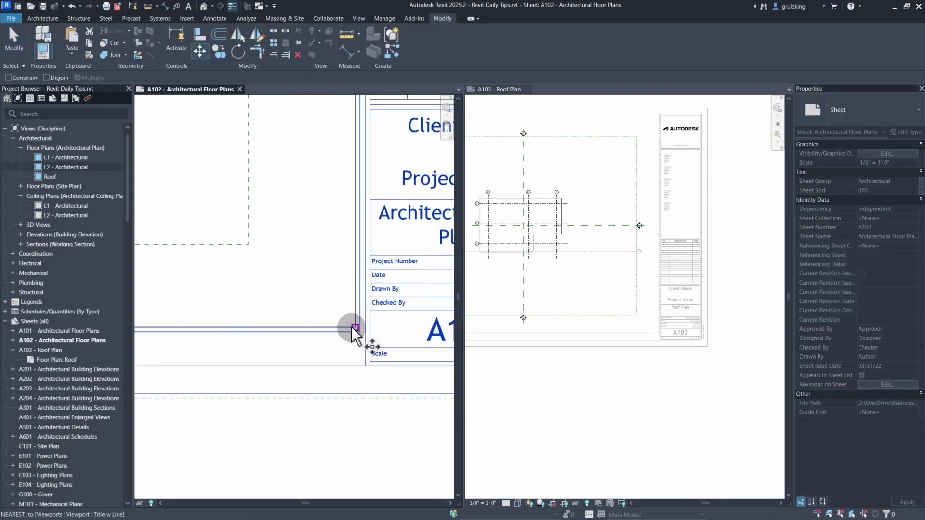
left_click(364, 367)
scroll(354, 366, "down", 2)
key("ctrl+z")
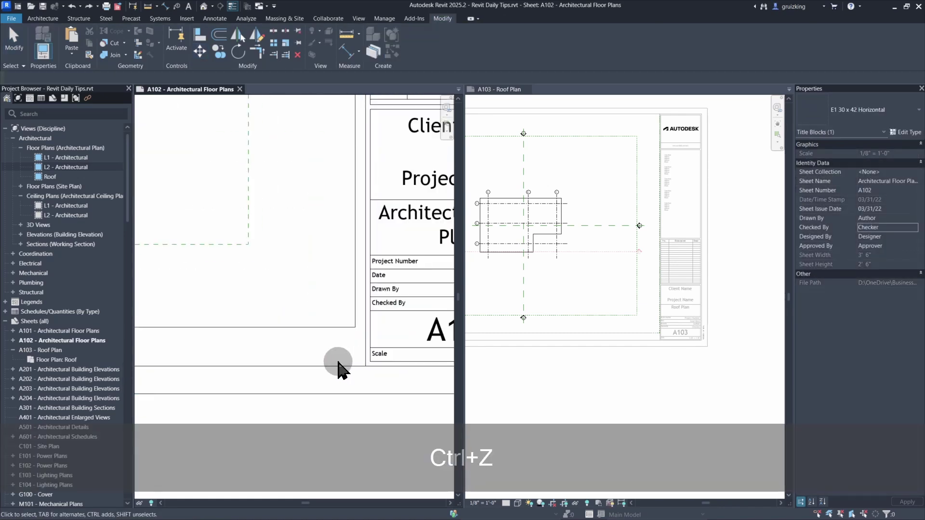
- Move the L2 - Architectural viewport on sheet A102 so its lower-right corner meets the drawing area's lower-right border corner
key("Escape")
left_click(223, 211)
key("m")
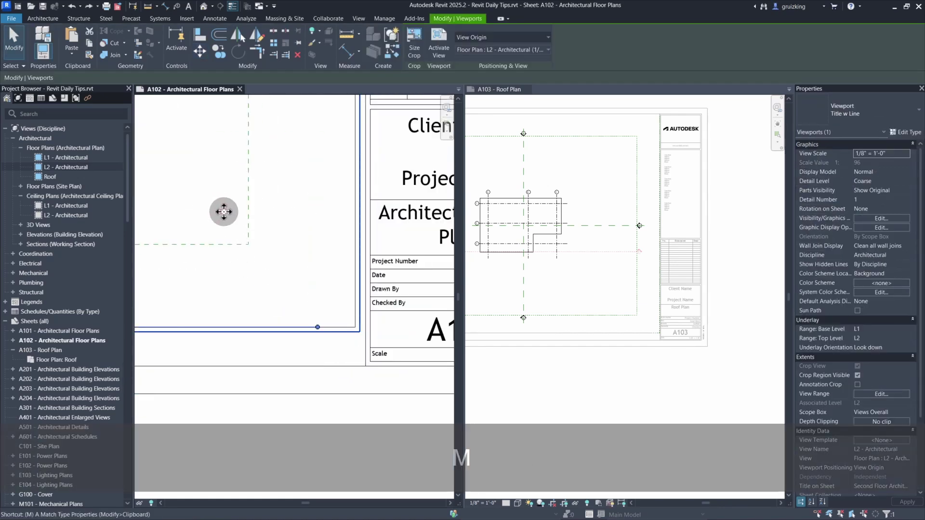
key("v")
left_click(364, 341)
left_click(359, 332)
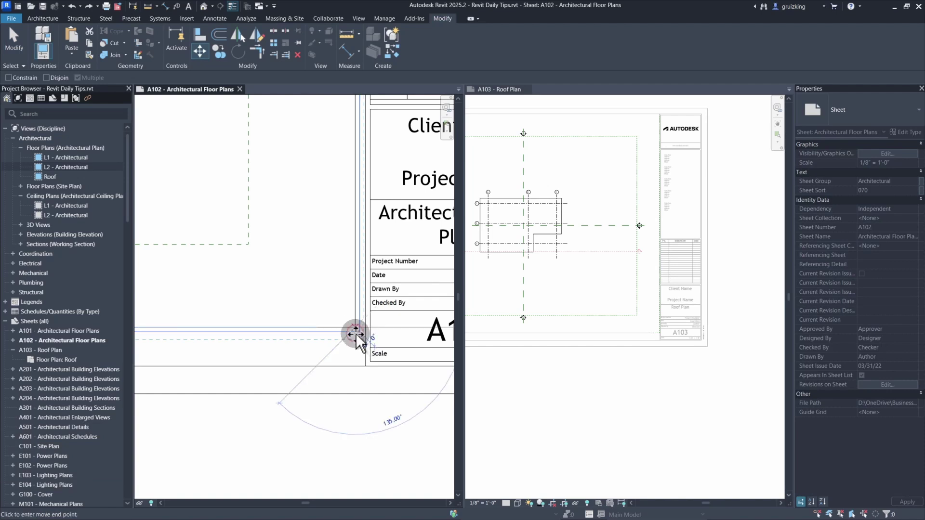
left_click(367, 369)
scroll(356, 354, "down", 5)
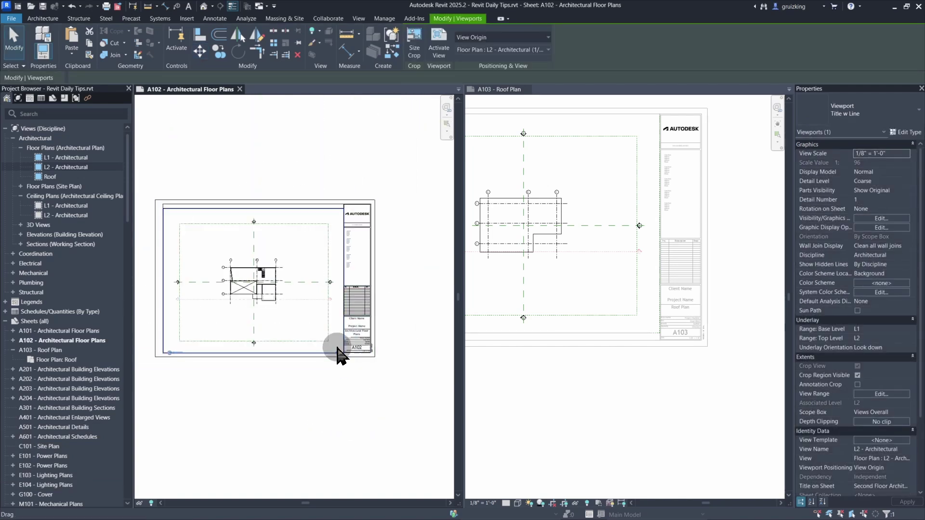
scroll(177, 217, "up", 3)
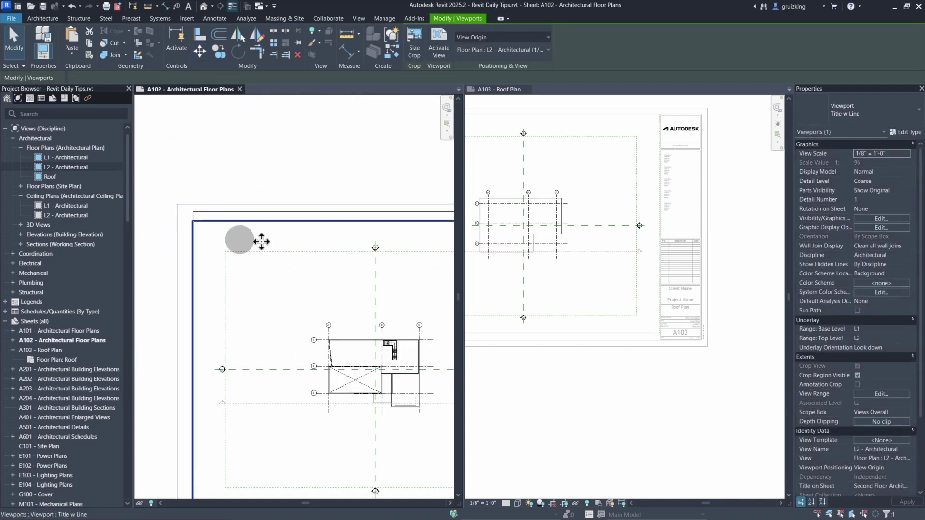
middle_click_drag(361, 258, 302, 260)
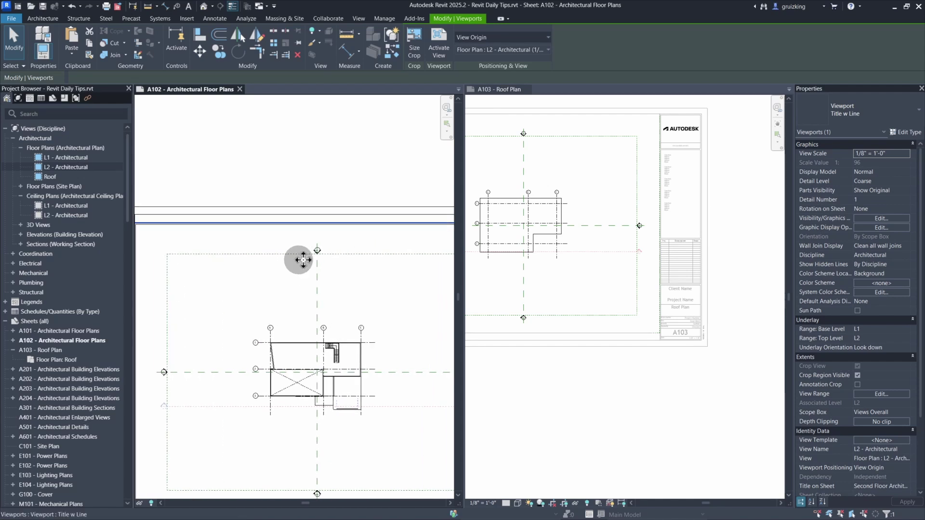
scroll(302, 260, "down", 2)
scroll(608, 308, "down", 1)
- Select the Views Overall scope box on sheet A103 and stretch its bottom edge down to the title block's lower border line
scroll(650, 345, "up", 6)
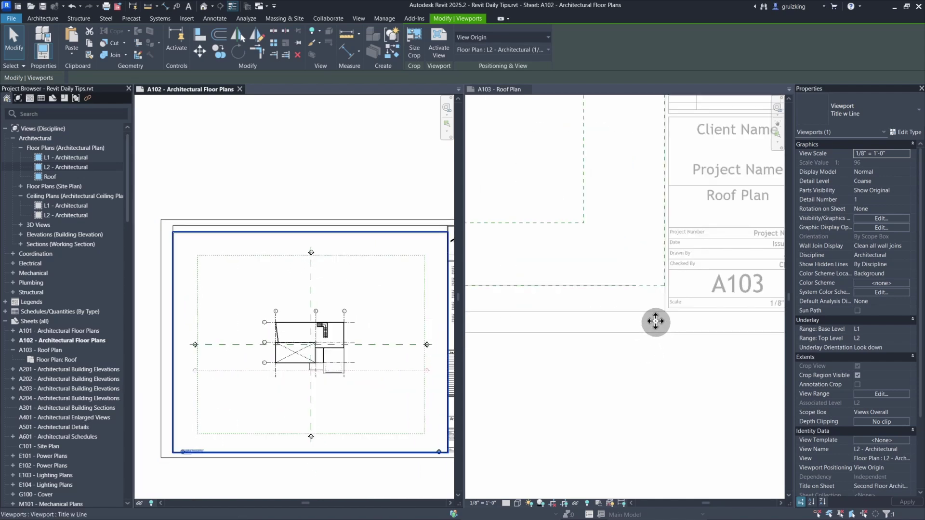
left_click(647, 269)
scroll(676, 283, "down", 2)
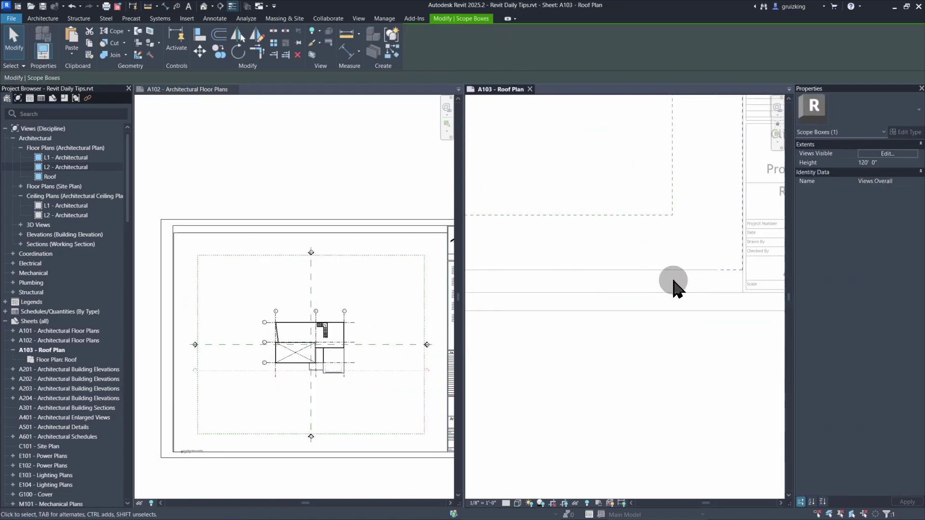
scroll(699, 270, "up", 4)
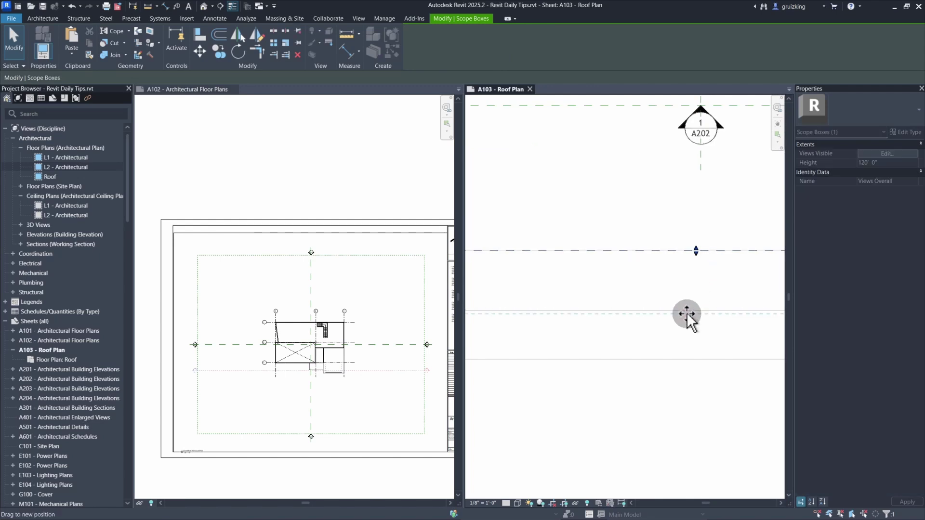
left_click_drag(653, 301, 654, 299)
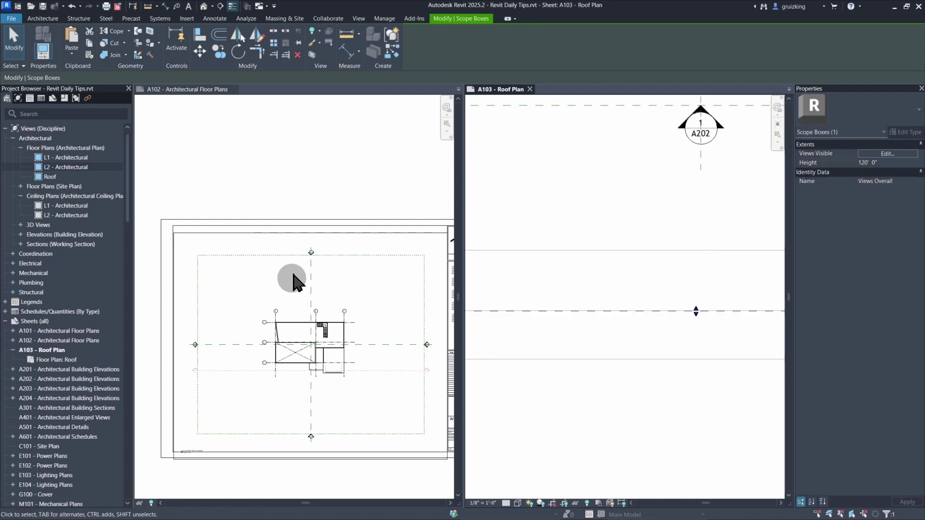
- Select the L2 - Architectural viewport on sheet A102 and shift it toward the drawing area's lower-right border corner
scroll(268, 213, "down", 2)
left_click(321, 224)
scroll(367, 238, "up", 3)
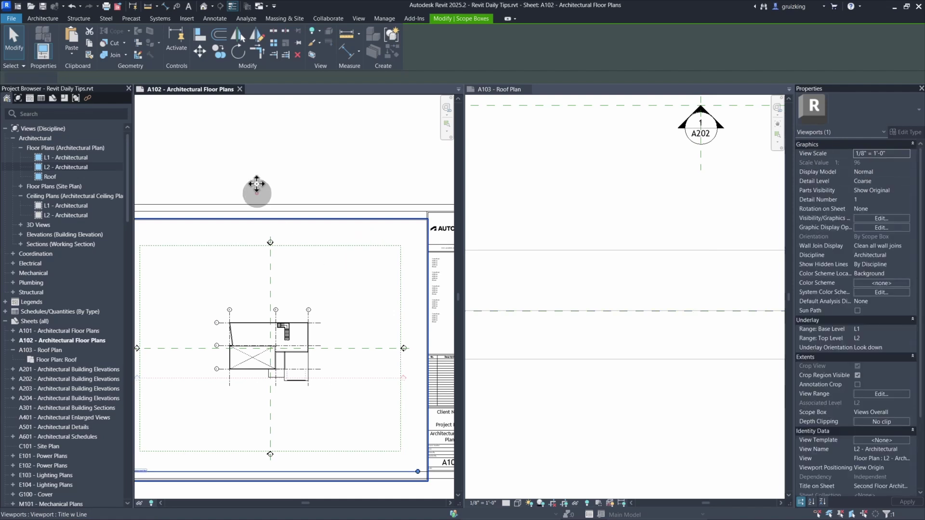
scroll(326, 393, "up", 5)
key("m")
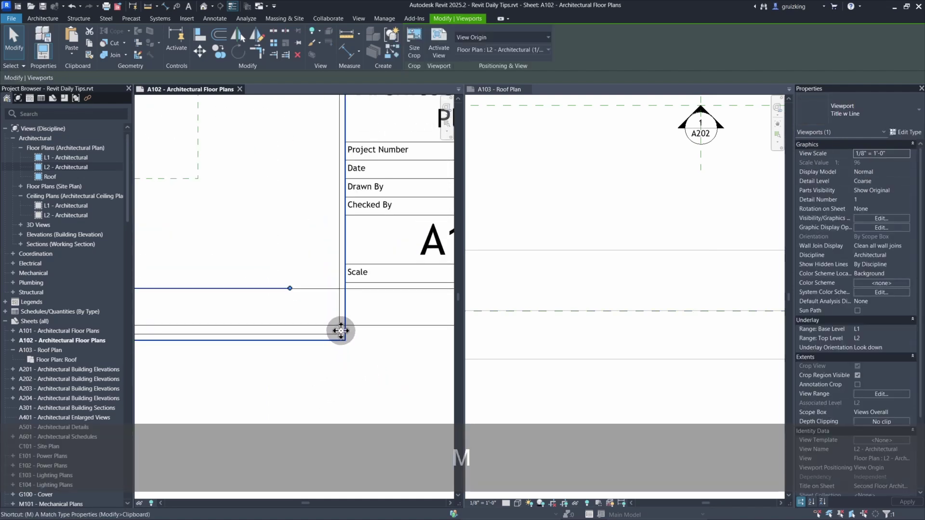
key("v")
left_click(340, 334)
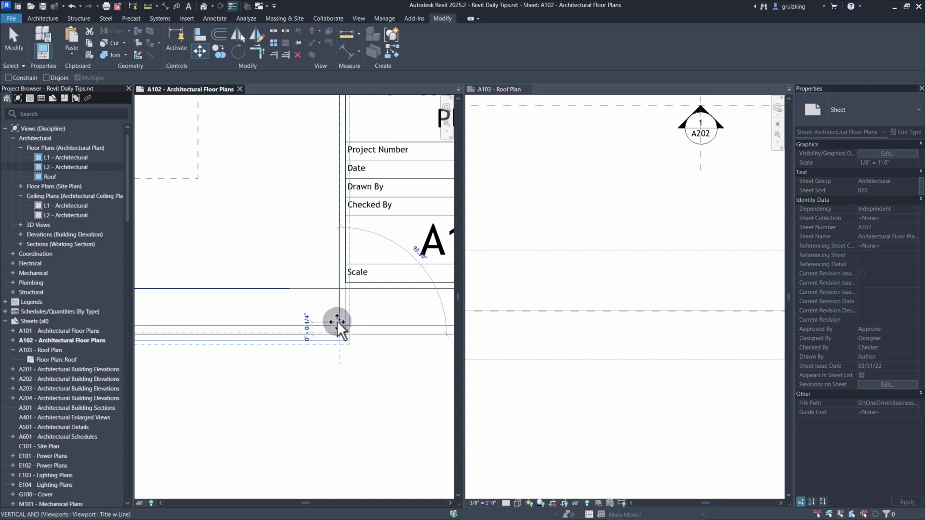
left_click(351, 296)
- Move the L2 - Architectural viewport again so its lower-right crop corner meets the title block's border corner
scroll(350, 297, "down", 2)
scroll(340, 306, "up", 3)
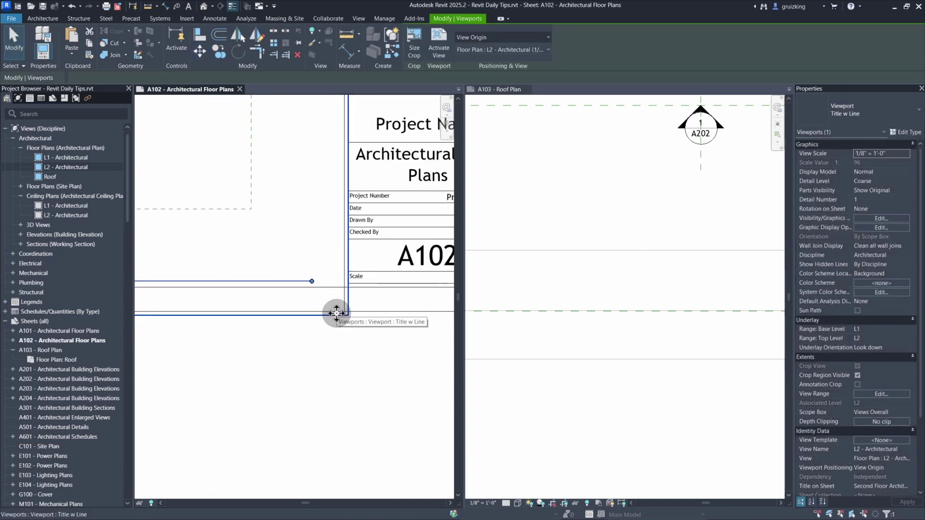
key("m")
key("v")
left_click(349, 315)
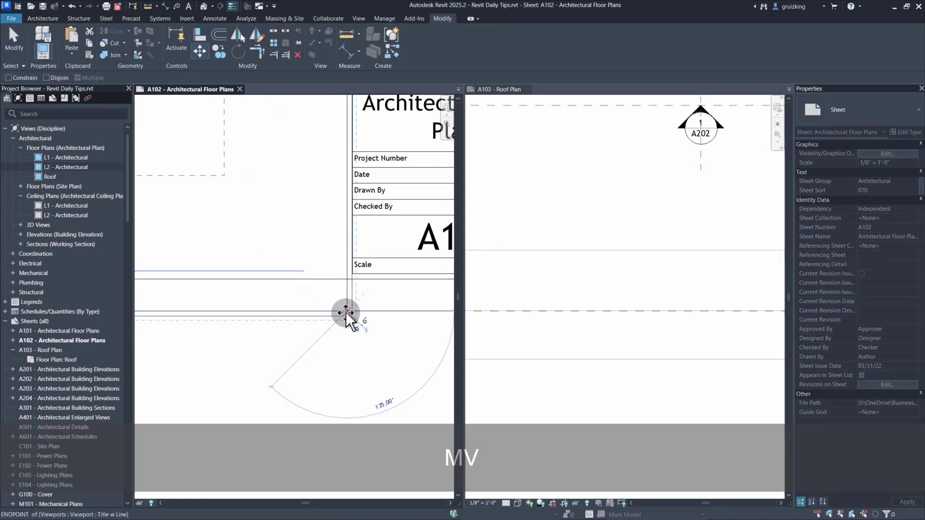
left_click(349, 284)
scroll(333, 287, "down", 5)
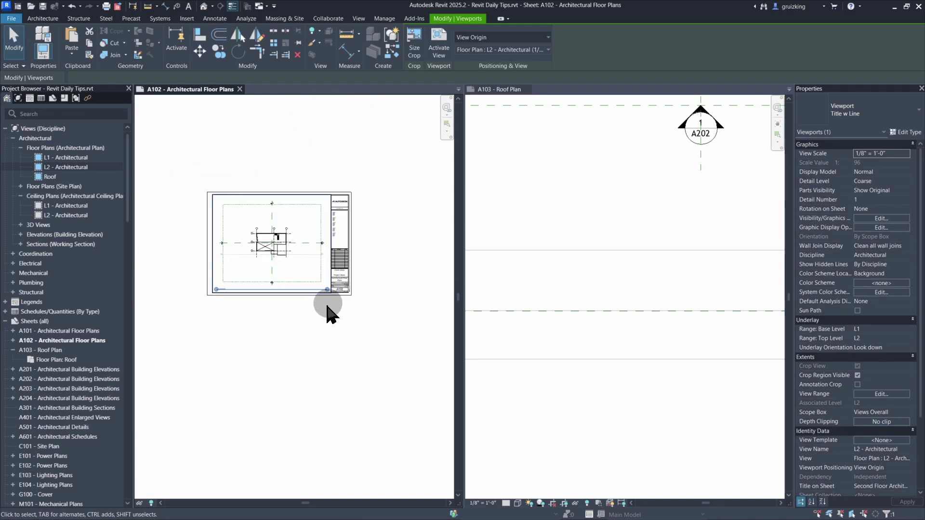
key("Escape")
key("Escape")
scroll(269, 238, "up", 2)
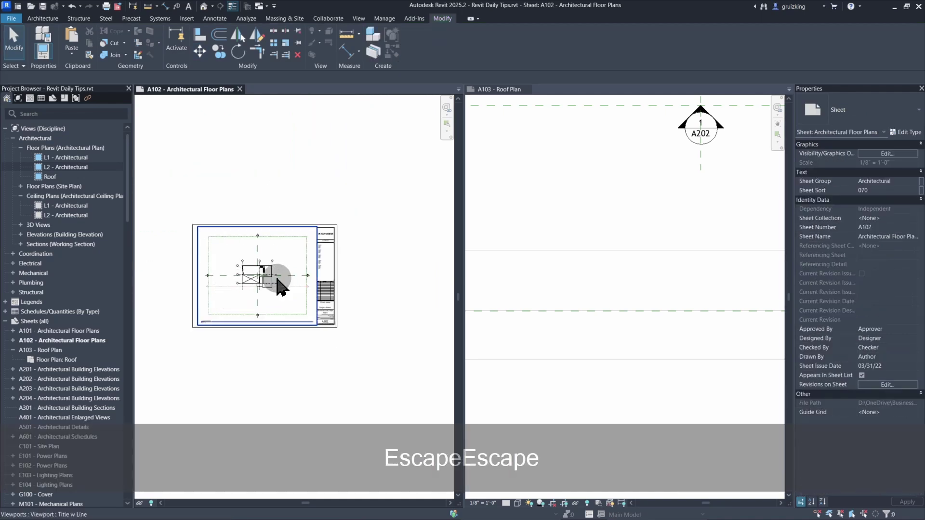
- Assign the Views Overall scope box to the Roof floor plan on sheet A103
scroll(275, 284, "down", 2)
scroll(541, 275, "down", 4)
scroll(579, 272, "down", 3)
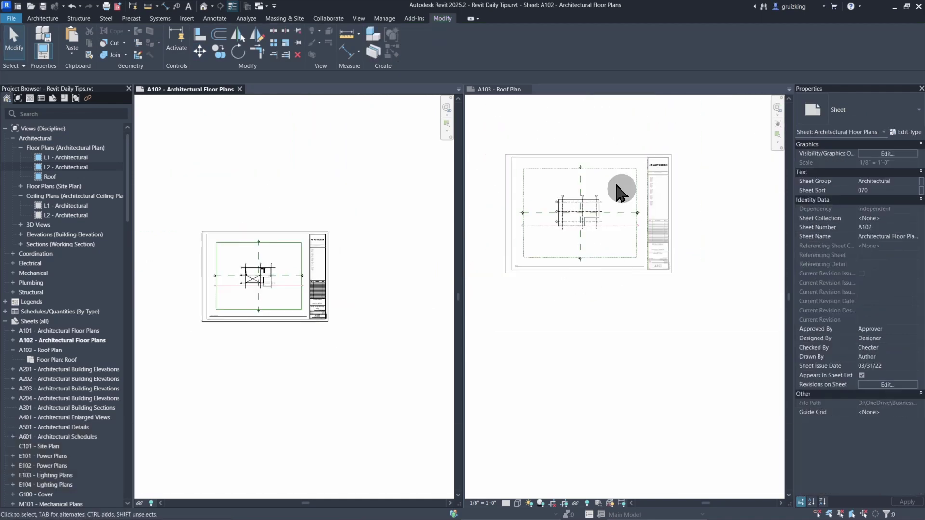
left_click(568, 213)
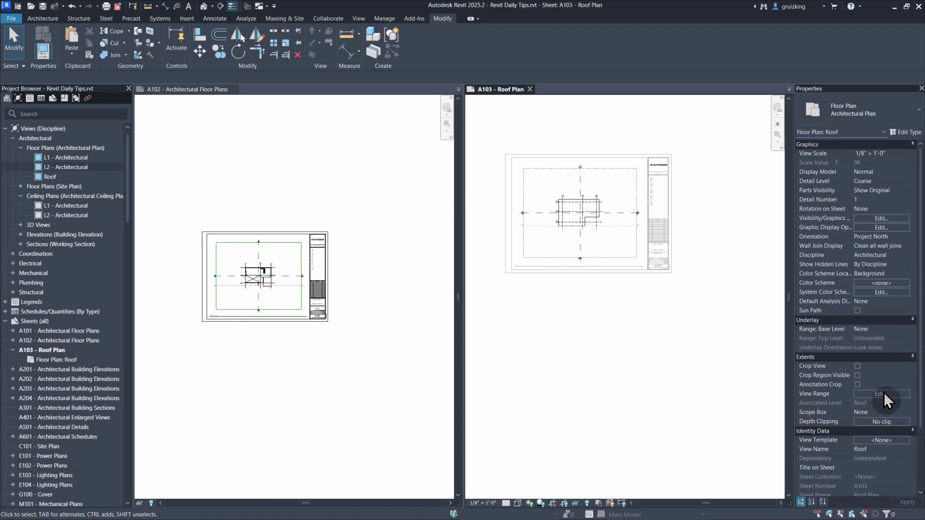
left_click(905, 412)
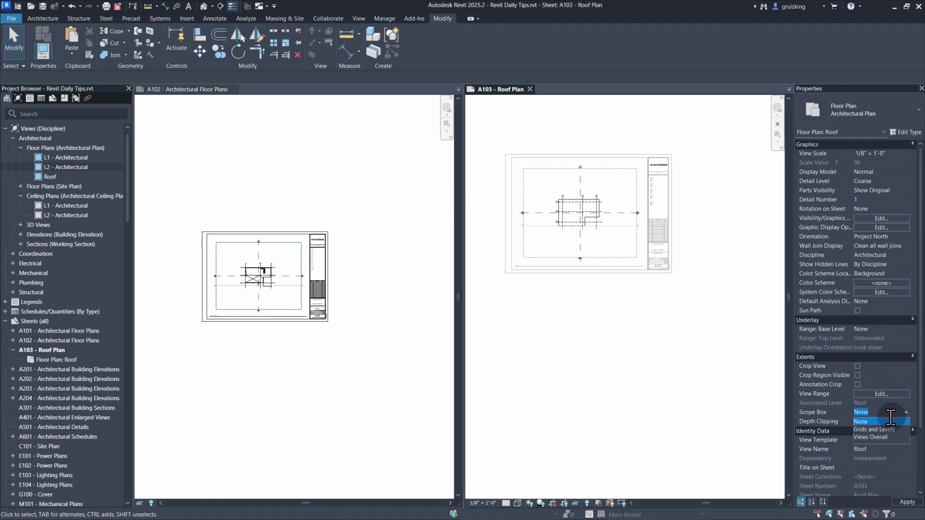
left_click(871, 437)
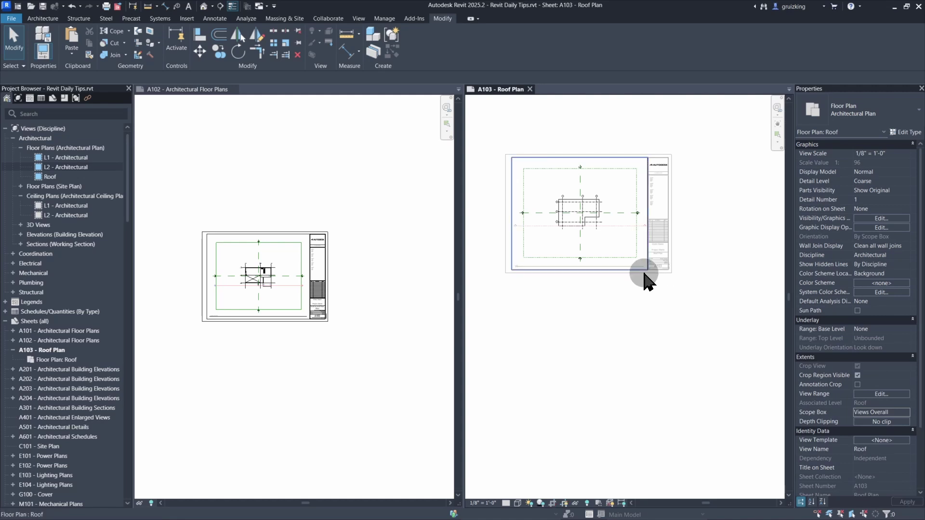
- Move the Roof viewport on sheet A103 so its lower-right crop corner snaps to the endpoint of the drawing area's border corner
scroll(648, 289, "up", 5)
double_click(651, 313)
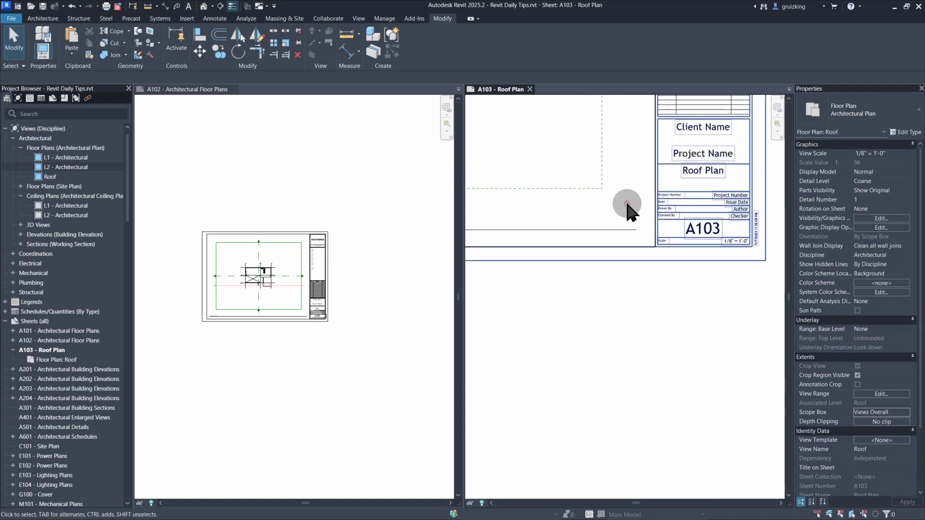
left_click(657, 223)
scroll(670, 270, "up", 4)
scroll(671, 280, "up", 3)
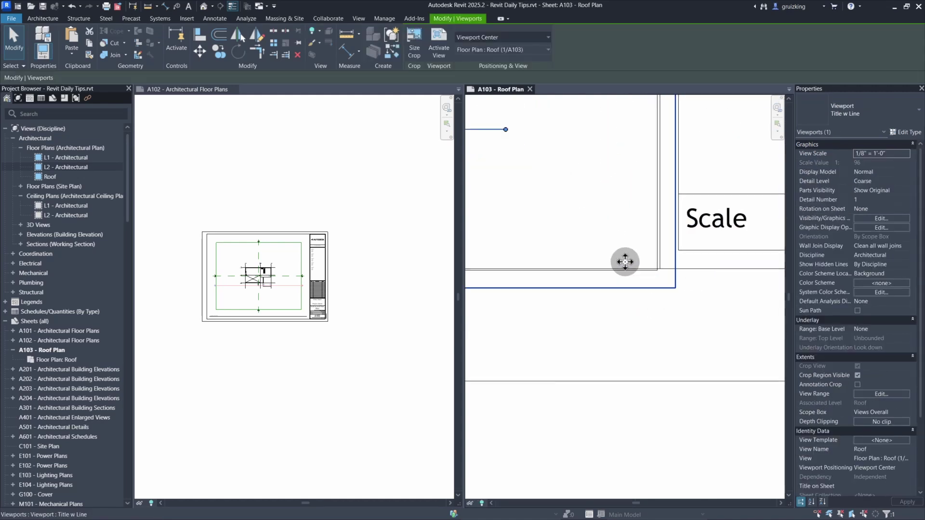
key("m")
key("v")
left_click(657, 262)
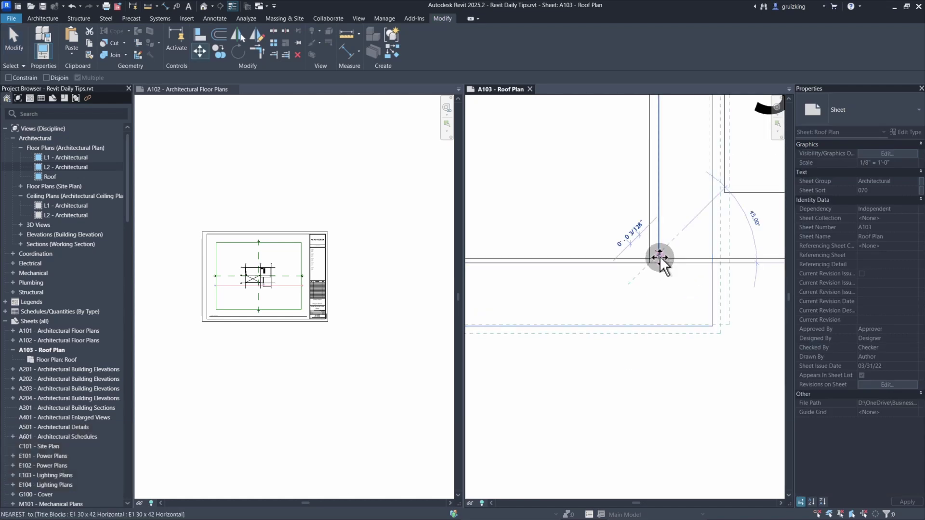
key("s")
key("e")
left_click(659, 258)
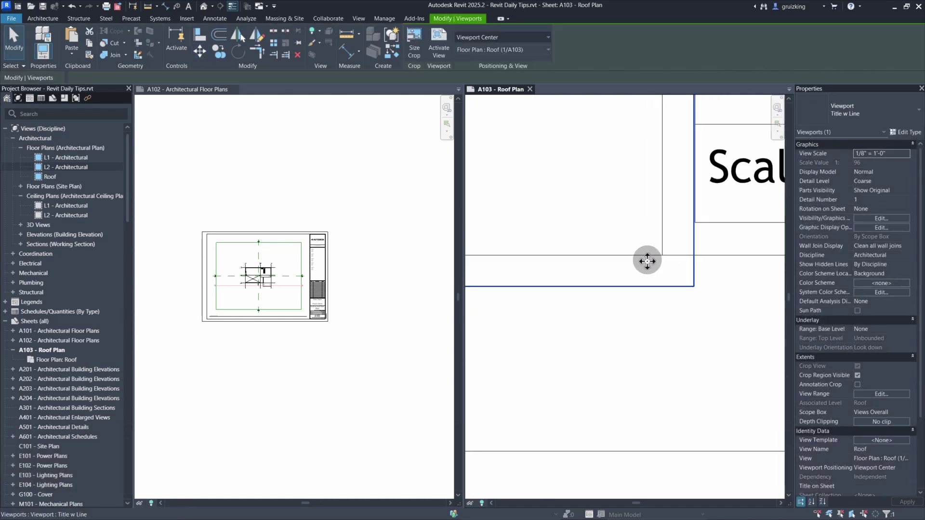
scroll(647, 261, "down", 6)
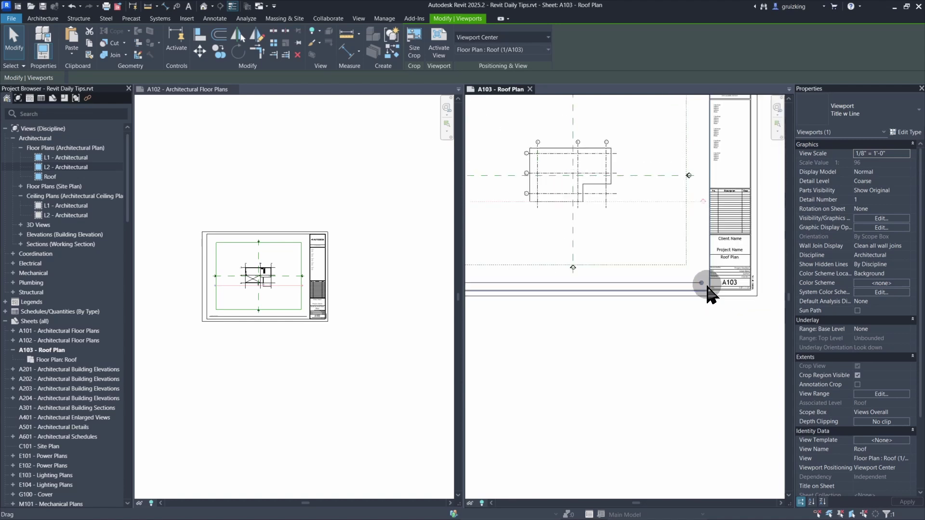
scroll(708, 289, "down", 3)
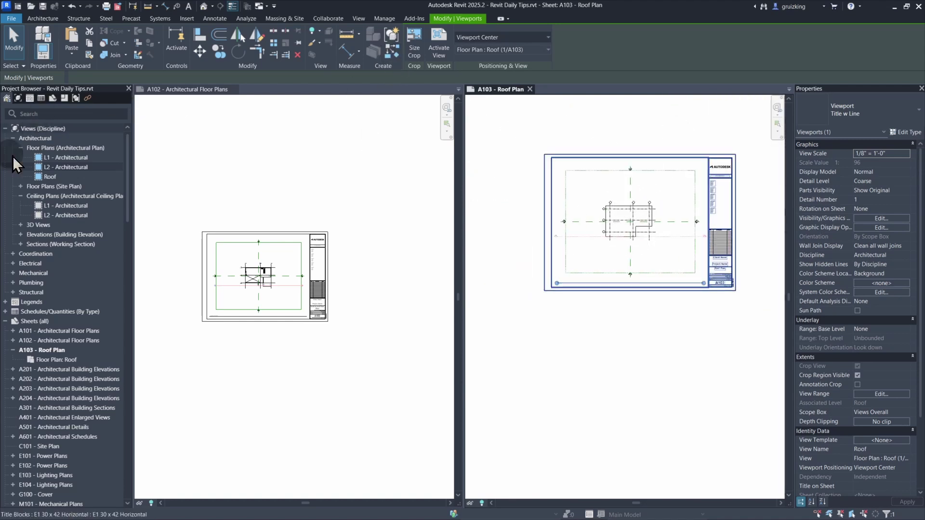
- Open the L1 - Architectural floor plan and sheet A101, and merge all open views into one tabbed window
double_click(48, 157)
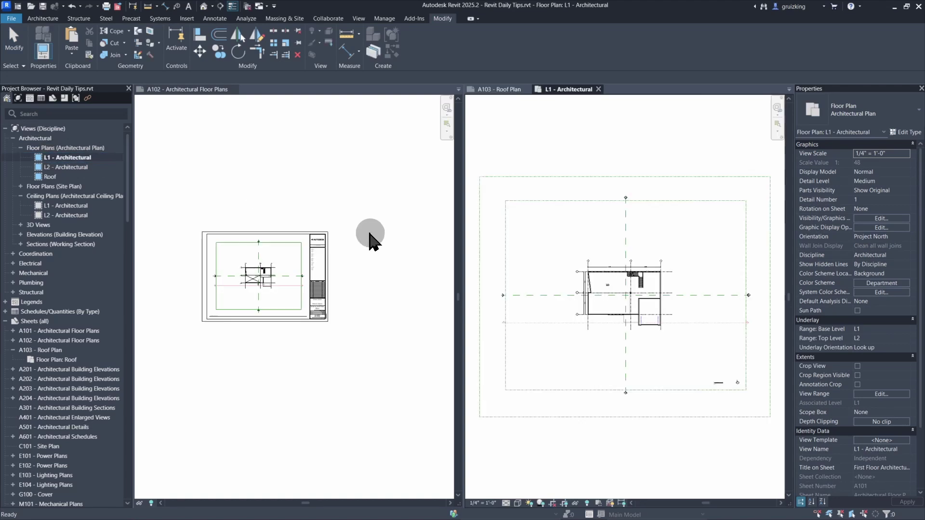
left_click(598, 333)
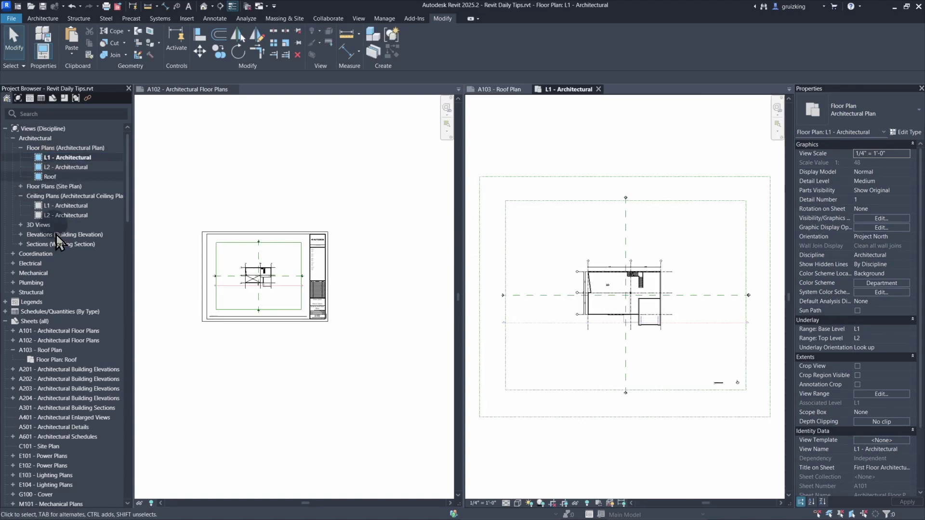
double_click(63, 330)
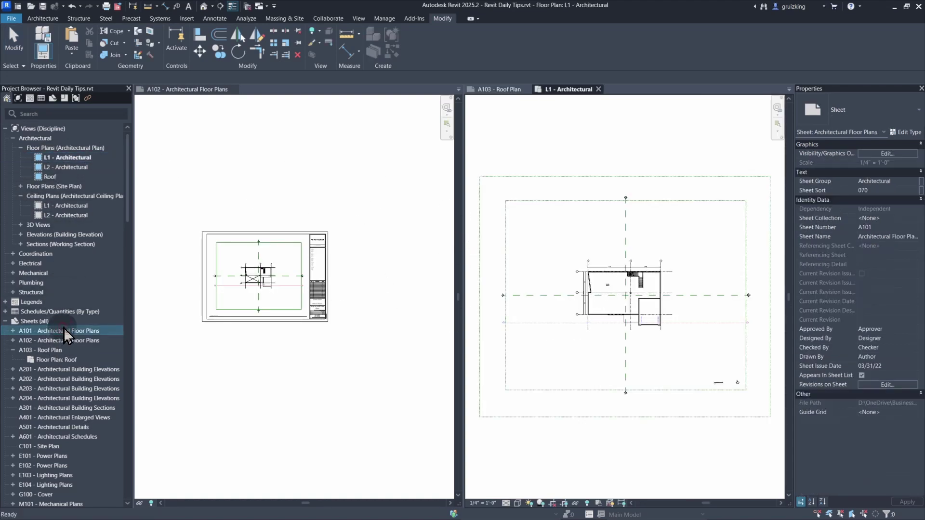
left_click(563, 162)
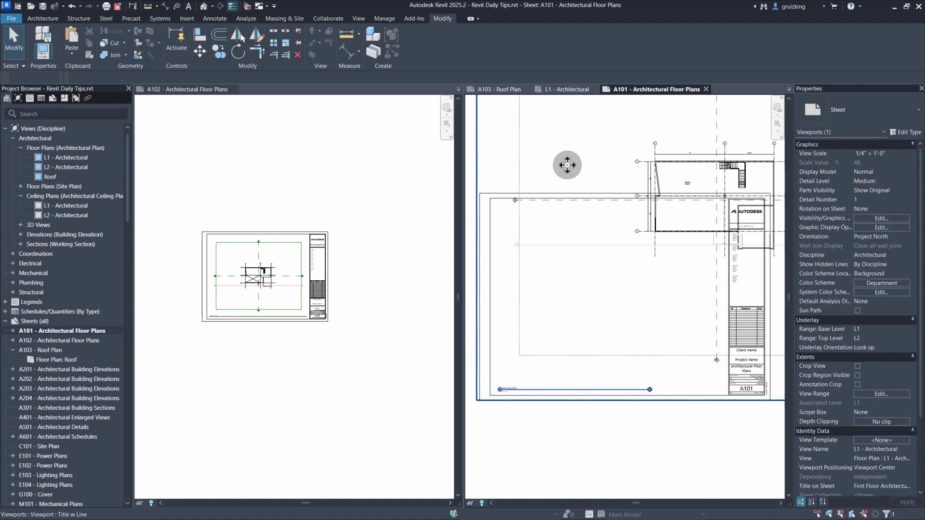
key("w")
scroll(502, 252, "down", 4)
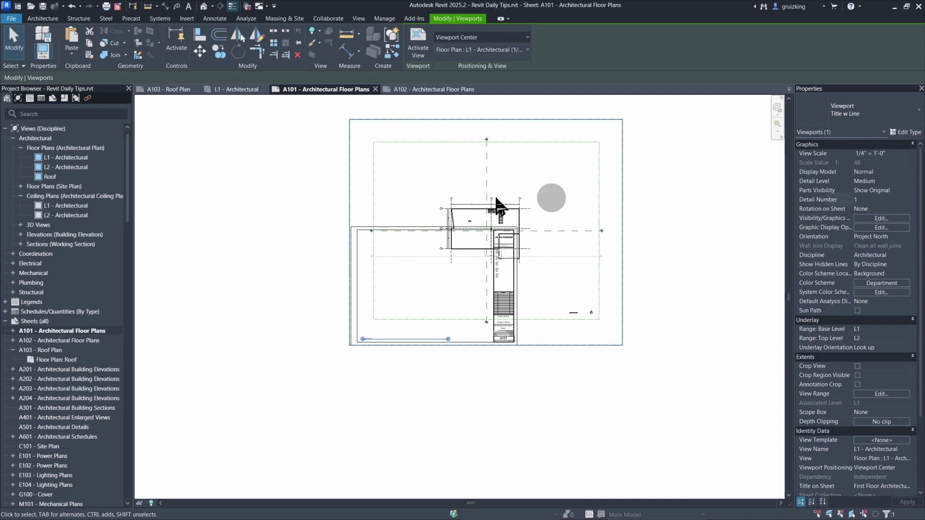
left_click(242, 89)
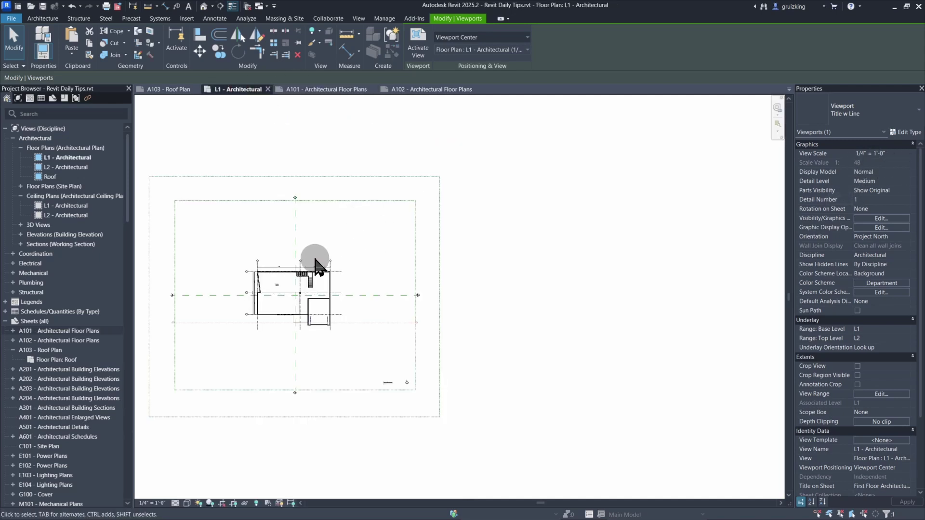
left_click(170, 90)
left_click(310, 230)
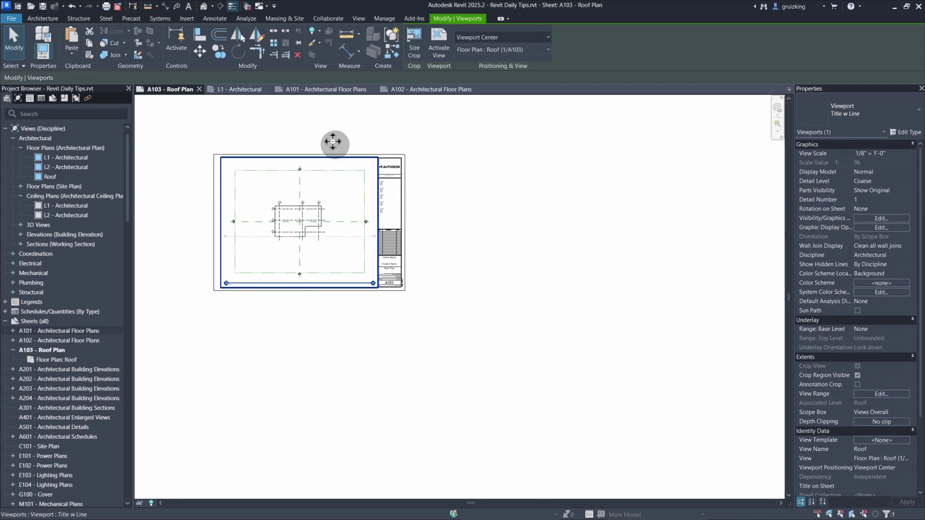
left_click_drag(333, 141, 549, 253)
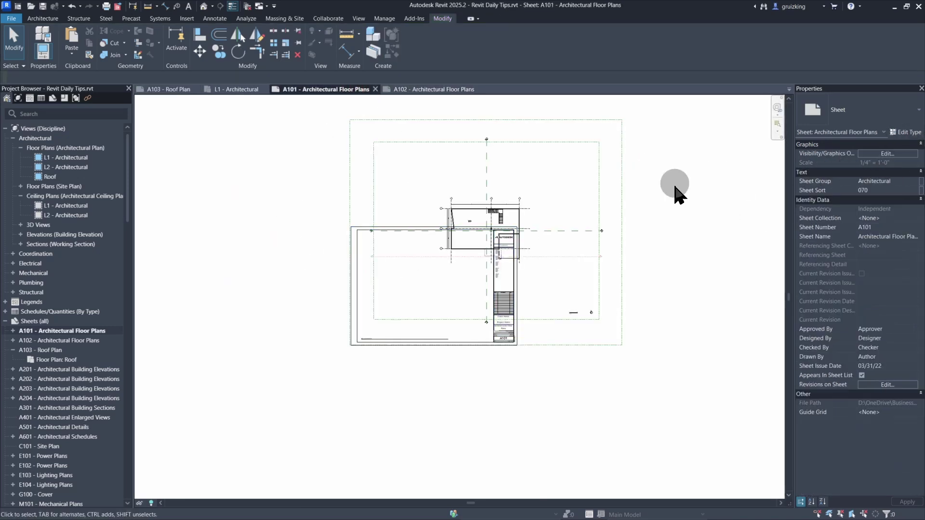
- Set the view scale of the L1 - Architectural viewport on sheet A101 to 1/8" = 1'-0"
left_click(568, 178)
left_click(891, 153)
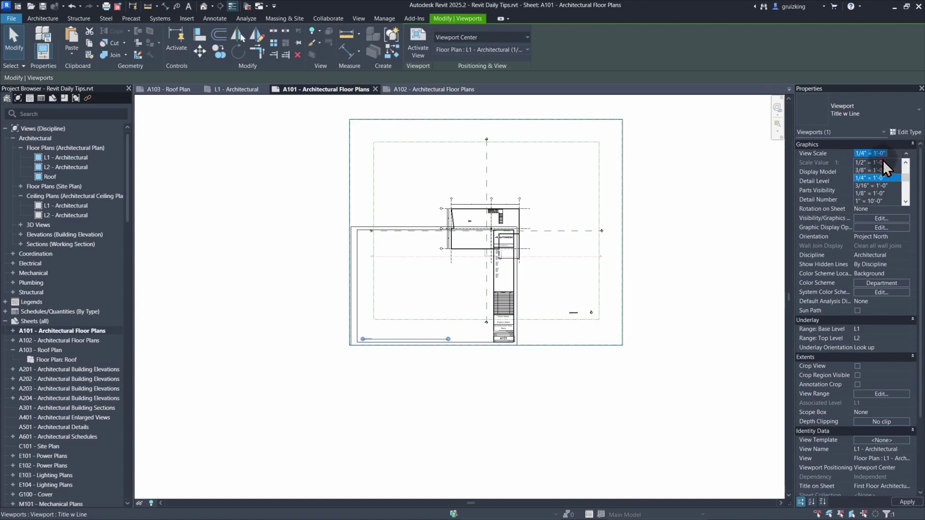
scroll(871, 179, "down", 3)
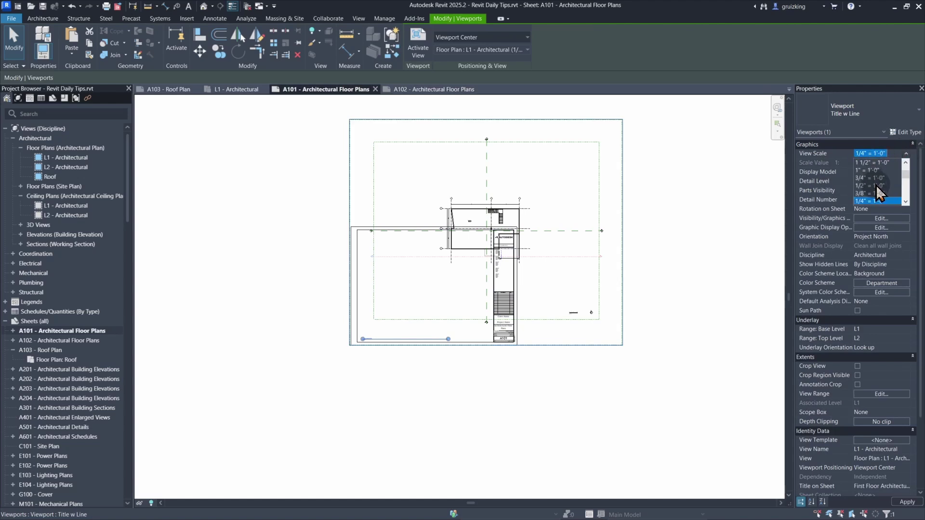
left_click(863, 170)
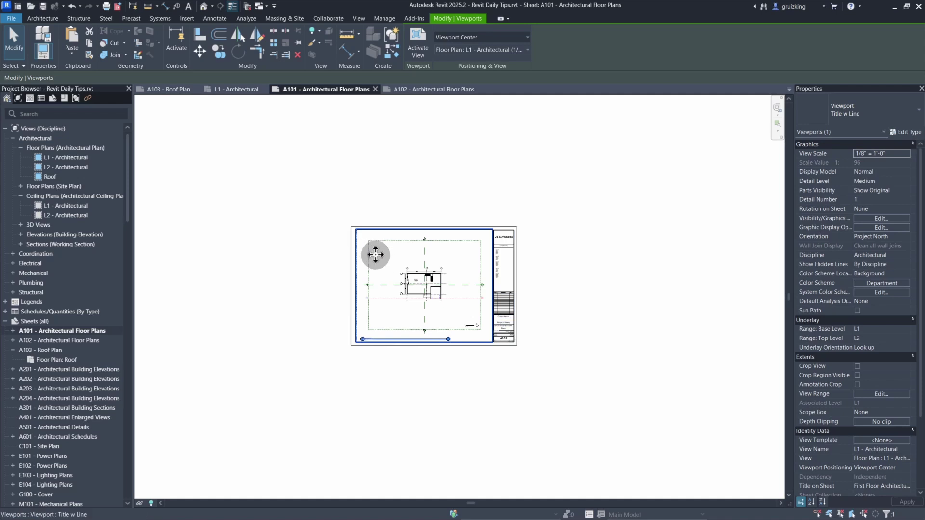
- Activate the L1 - Architectural viewport on sheet A101 and rename the Views Overall scope box to Views Overall (1/8" =1'-0")
scroll(376, 250, "up", 5)
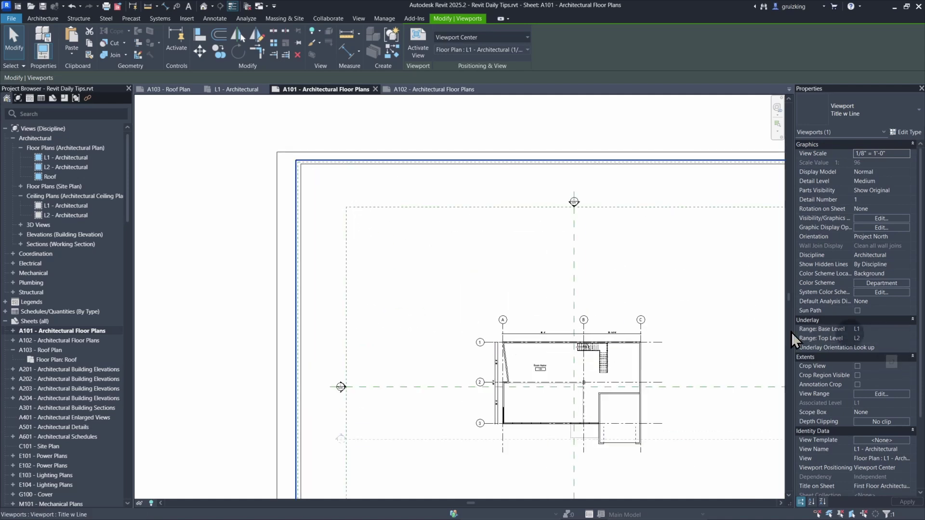
scroll(324, 175, "up", 3)
scroll(333, 175, "up", 3)
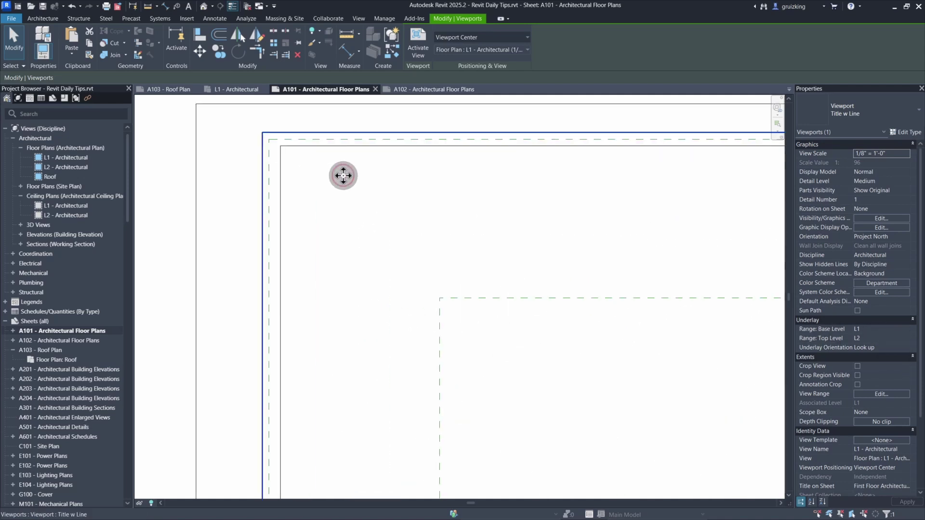
double_click(343, 173)
left_click(290, 139)
left_click(853, 186)
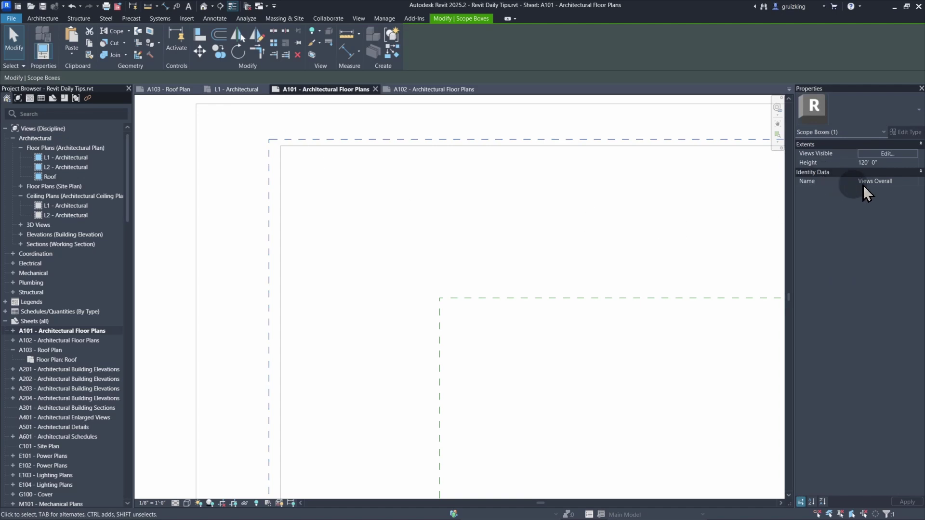
left_click(905, 182)
left_click(895, 180)
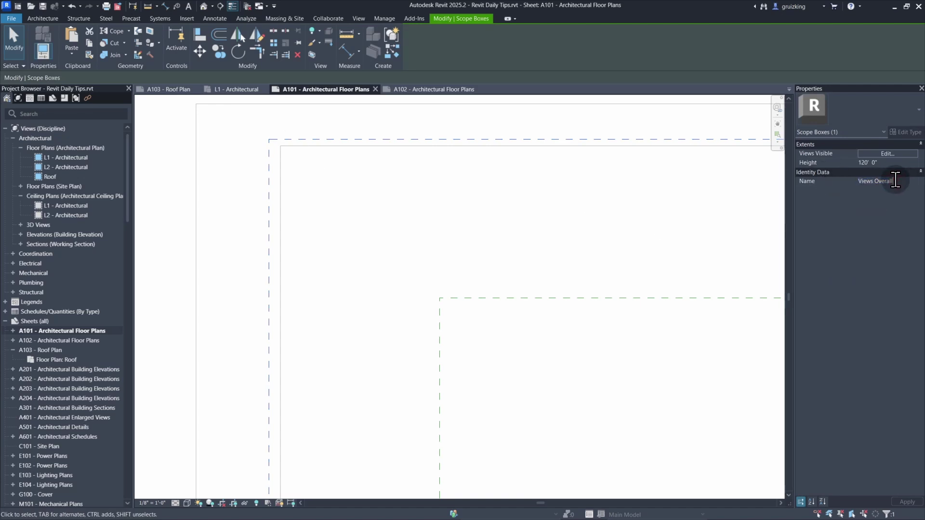
type("(1/")
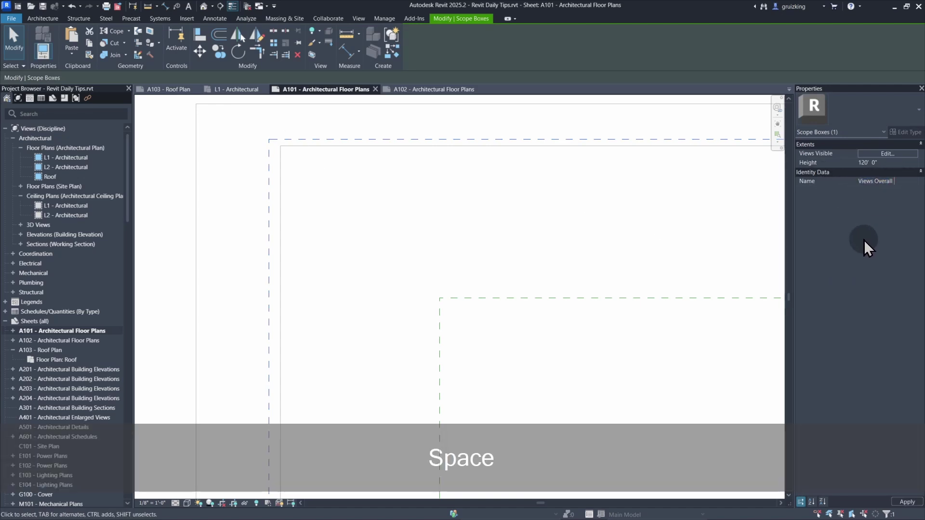
type("8")
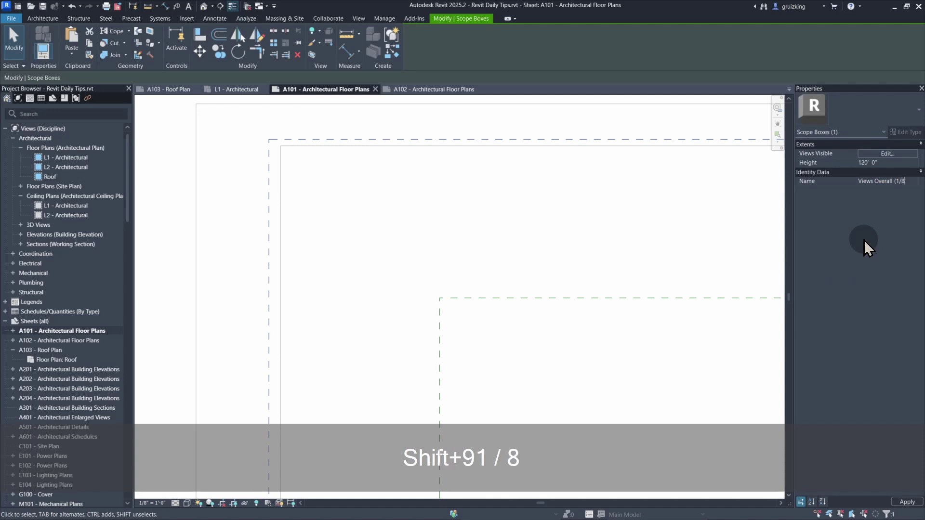
type("\" =1'-0\"")
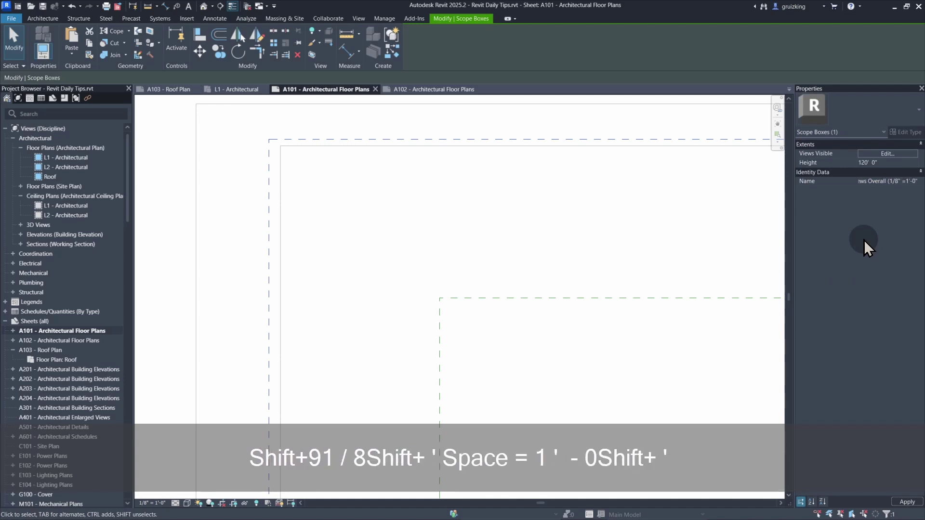
type(")")
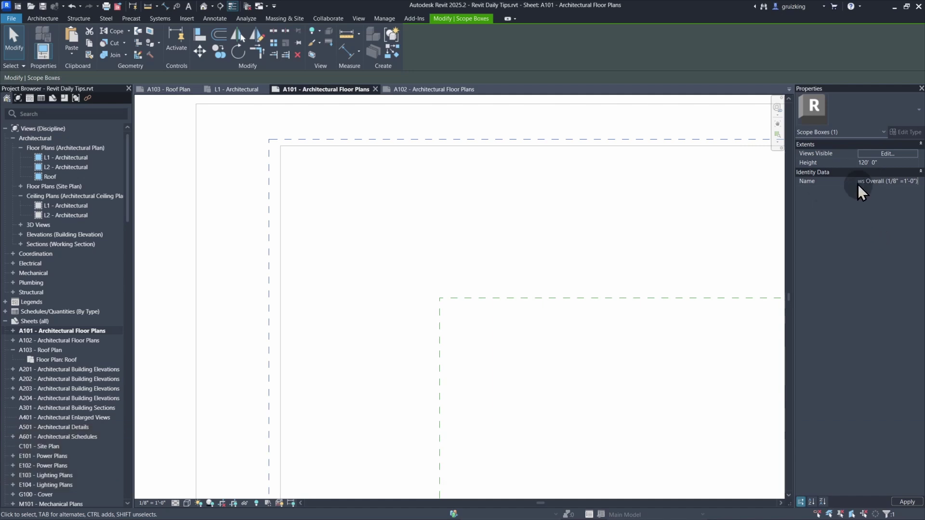
left_click(578, 240)
- Deactivate the view and assign the Views Overall (1/8" =1'-0") scope box to the L1 - Architectural viewport on sheet A101
scroll(507, 244, "down", 1)
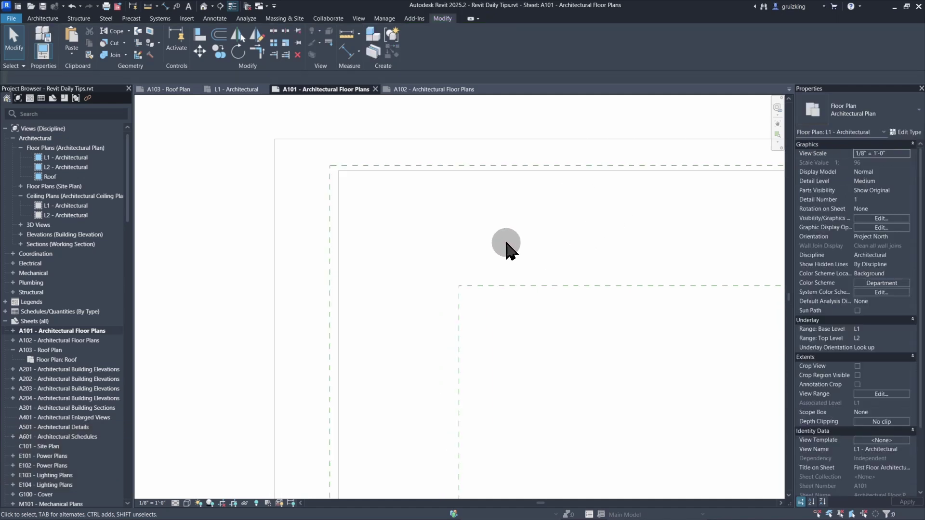
scroll(573, 285, "down", 4)
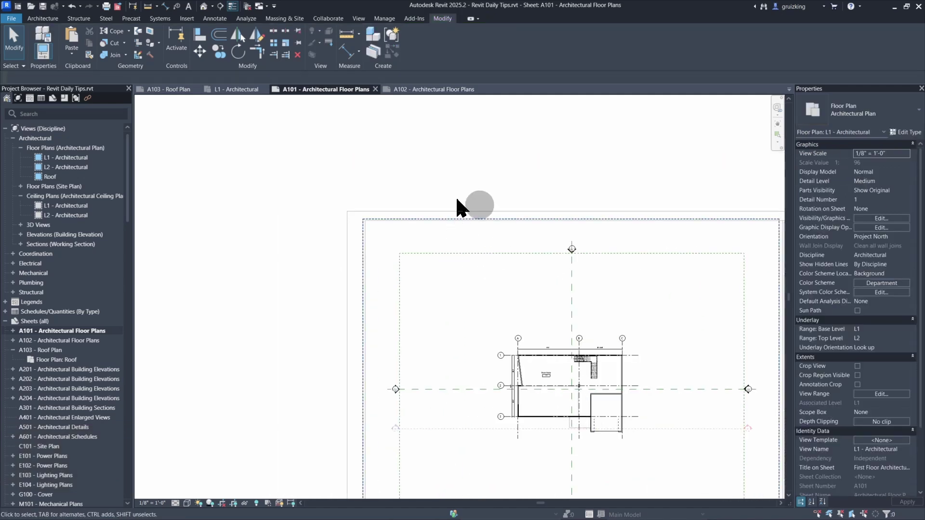
scroll(377, 215, "down", 2)
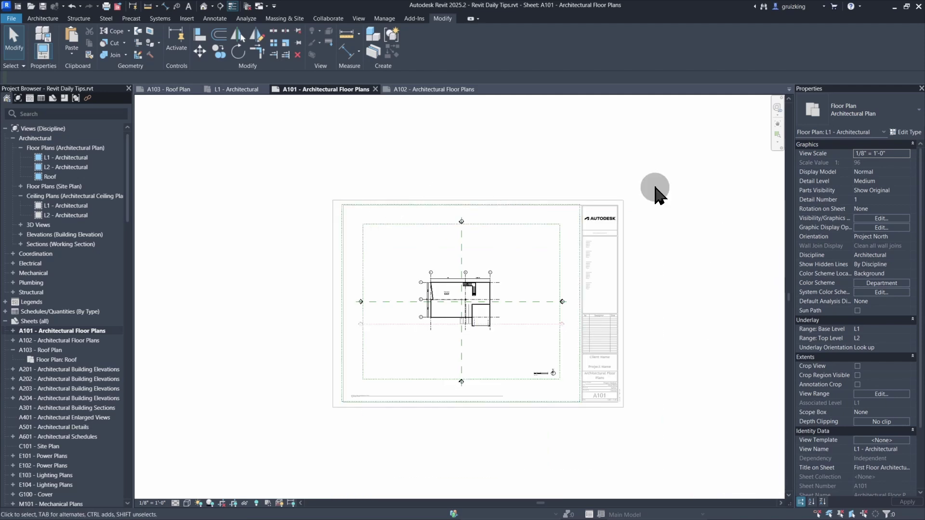
left_click(551, 172)
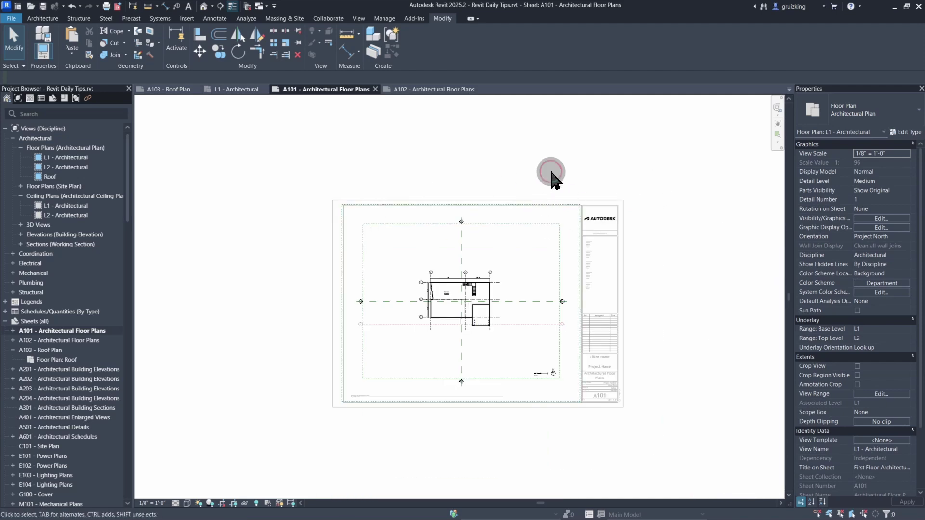
scroll(568, 197, "up", 2)
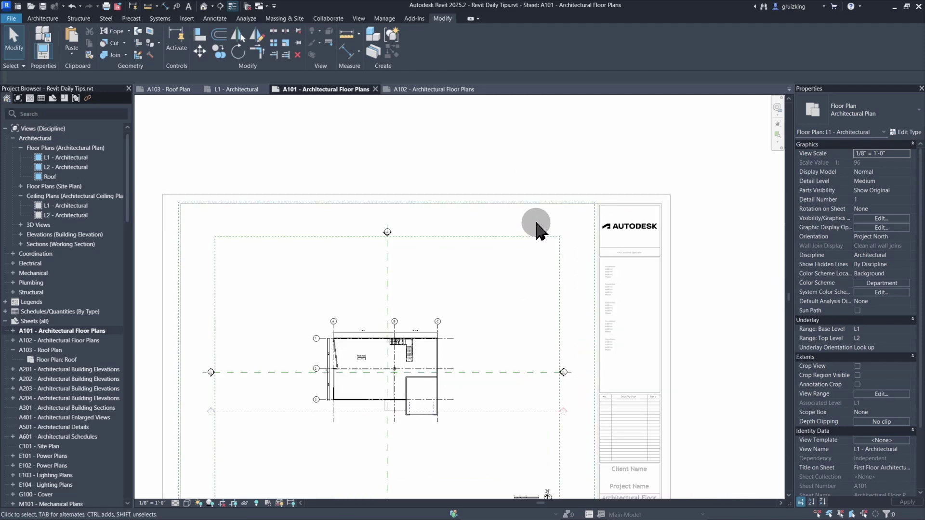
scroll(359, 124, "down", 2)
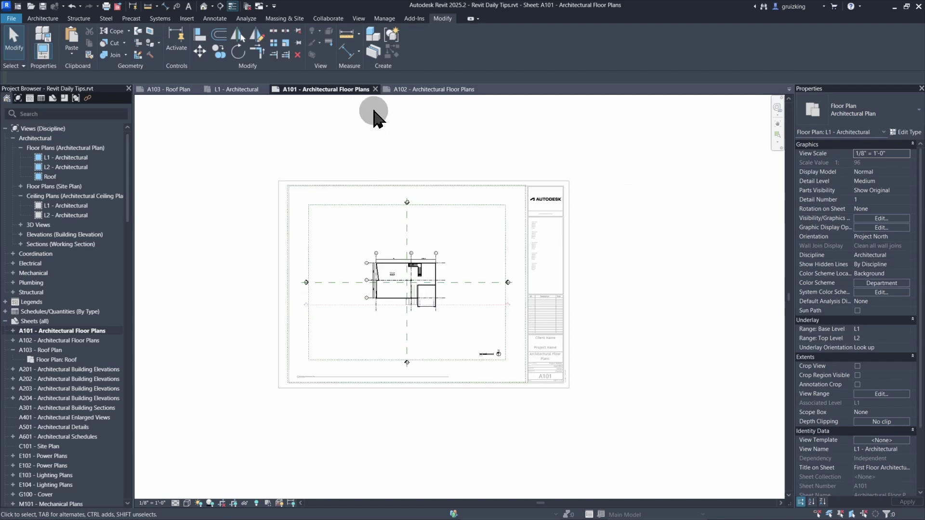
left_click(449, 212)
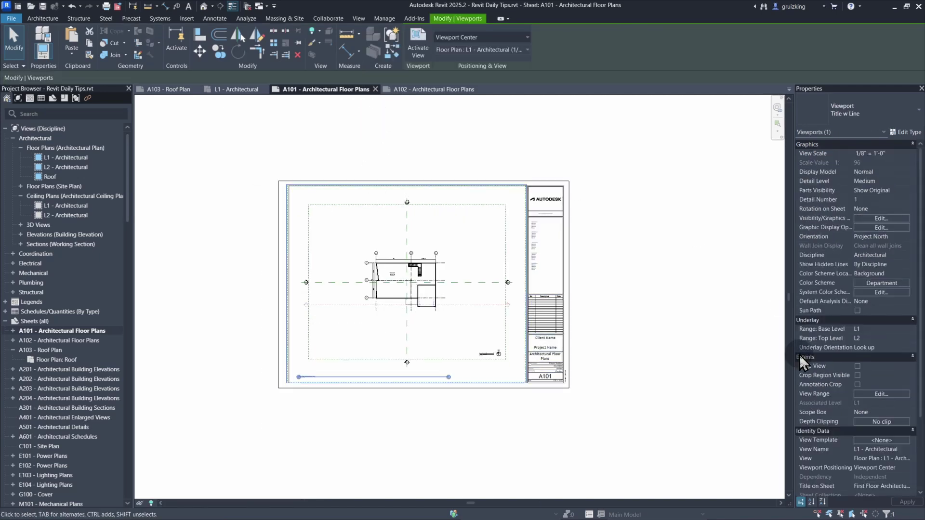
left_click(906, 412)
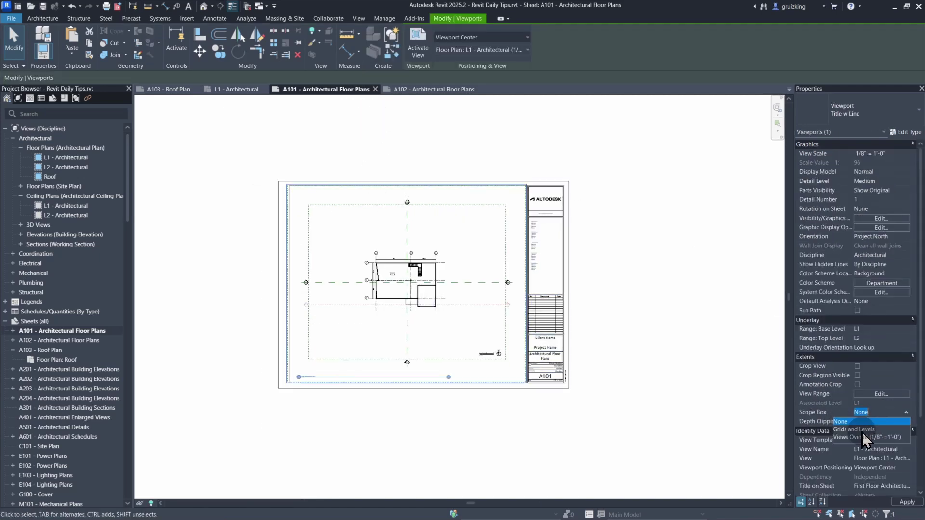
left_click(857, 435)
- Move the L1 - Architectural viewport on sheet A101 so its lower-right crop corner snaps to the drawing area's border corner
scroll(531, 198, "up", 6)
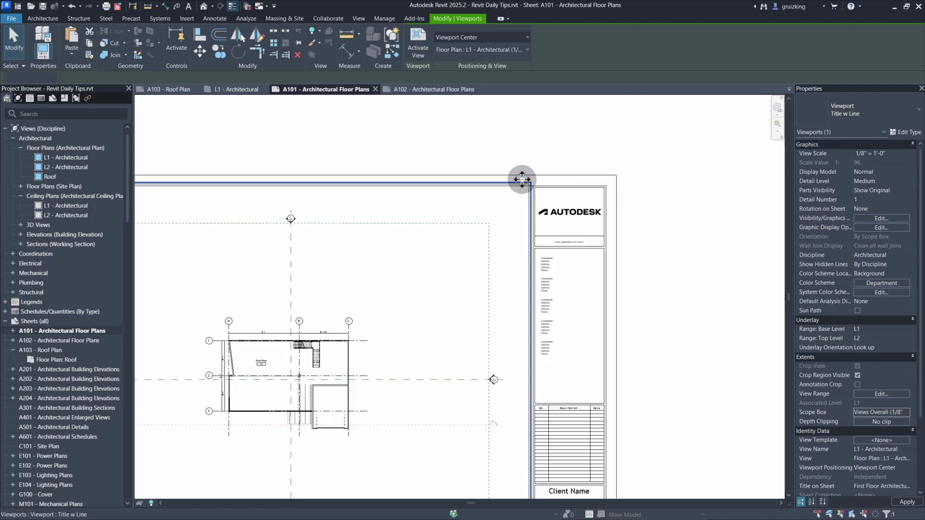
key("m")
key("v")
scroll(531, 183, "up", 2)
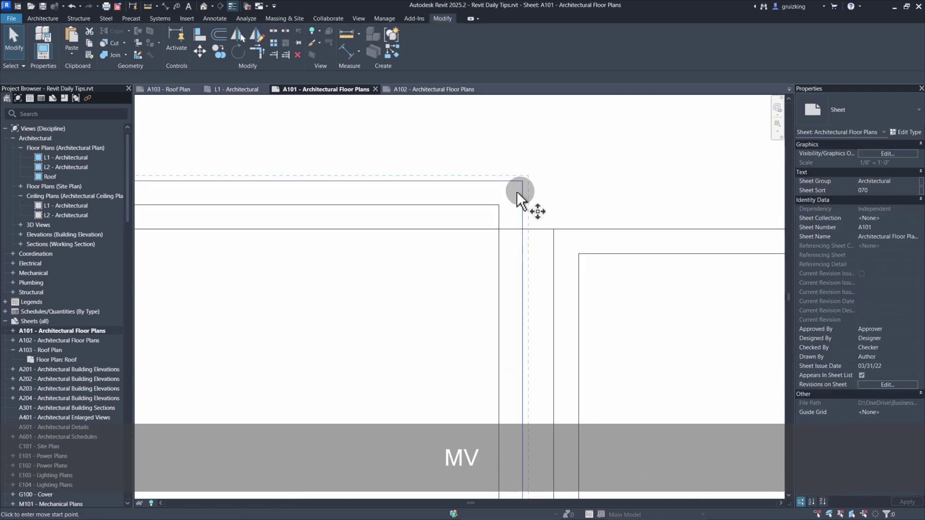
scroll(480, 213, "down", 6)
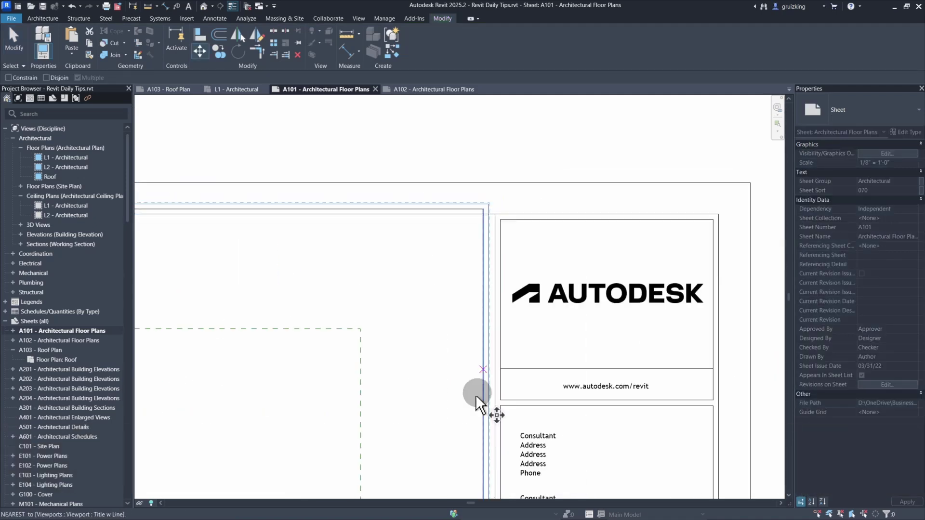
scroll(470, 303, "up", 8)
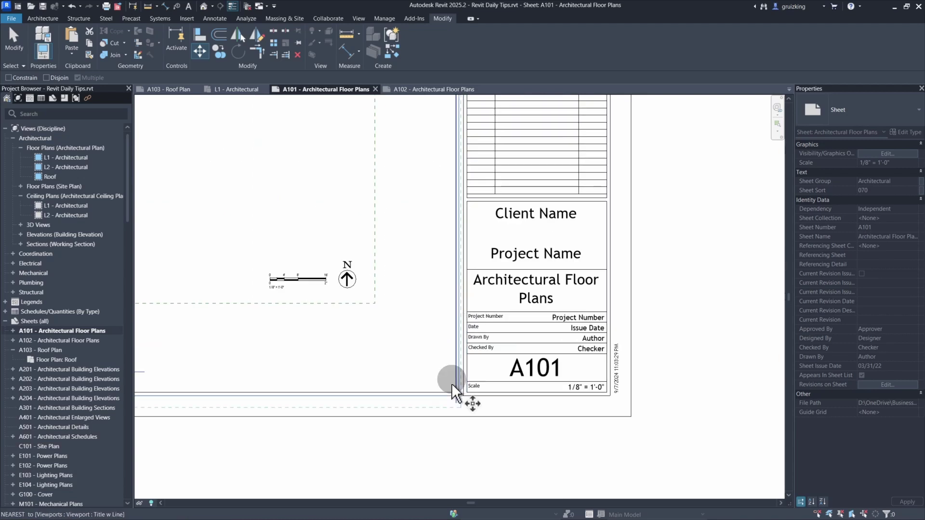
left_click_drag(452, 420, 506, 441)
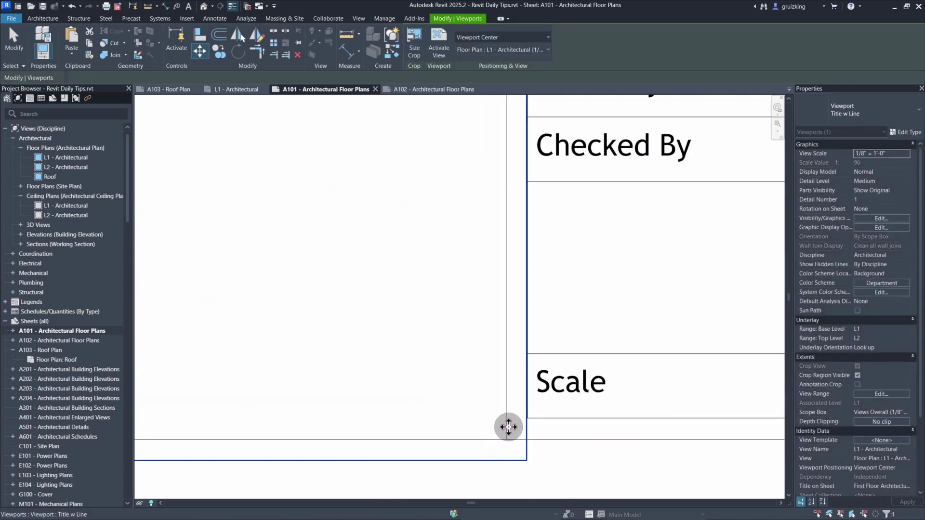
scroll(504, 424, "down", 8)
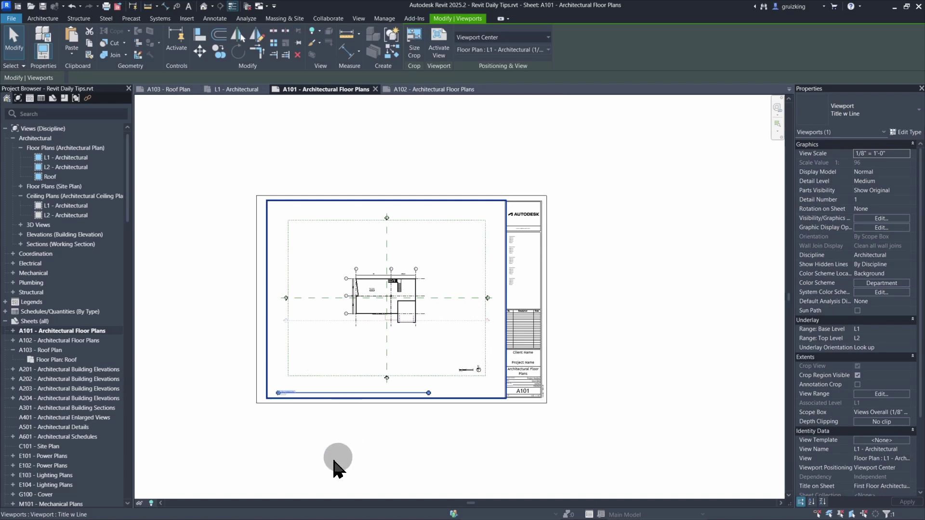
key("Escape")
key("Escape")
key("Escape")
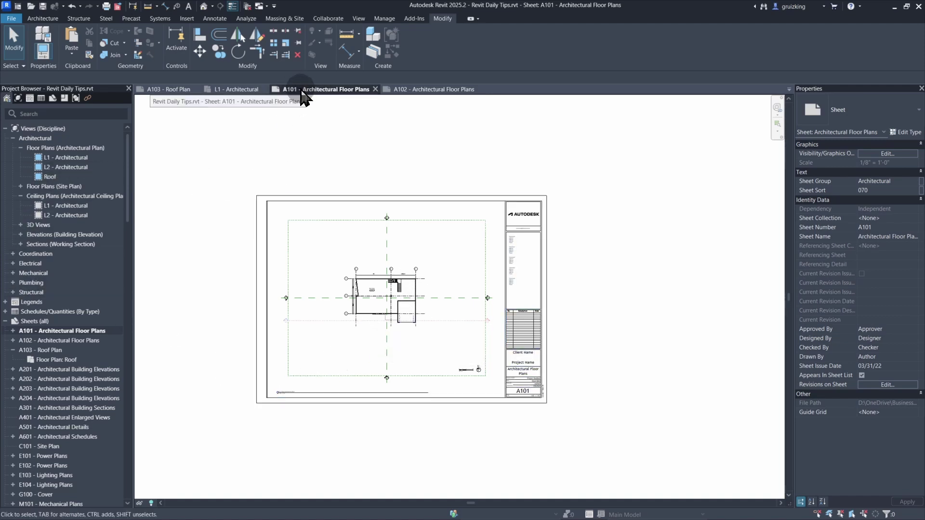
left_click(332, 241)
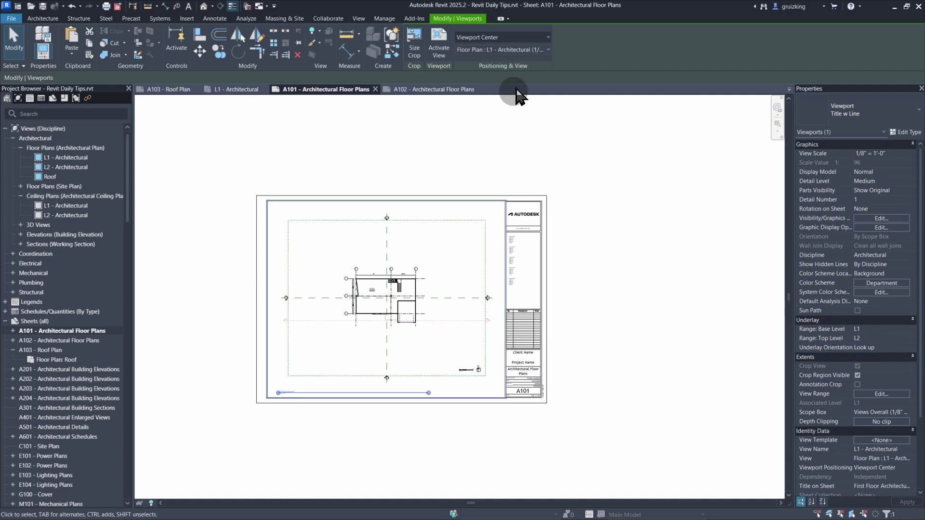
left_click(546, 49)
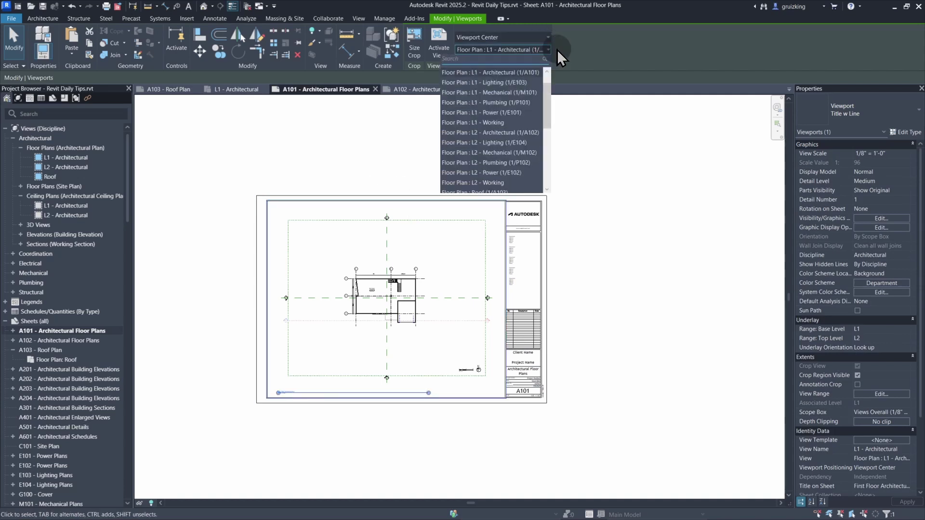
left_click(504, 92)
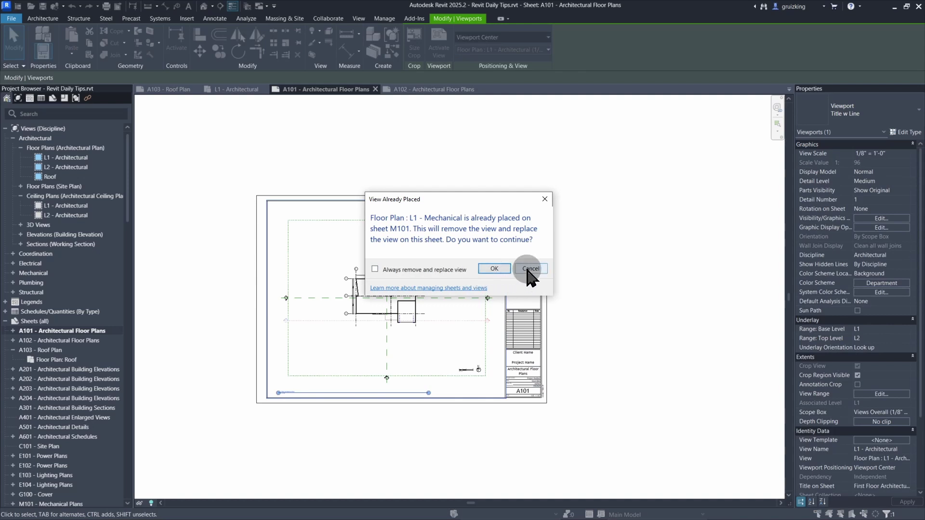
key("Escape")
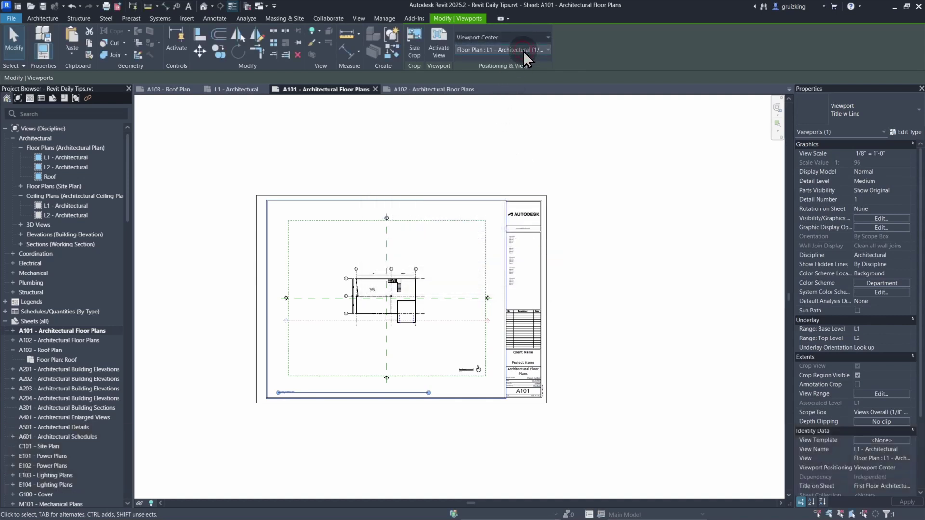
- Swap the L1 - Architectural view in sheet A101's viewport for the Site floor plan, and undo the swap
left_click(524, 51)
scroll(514, 126, "down", 3)
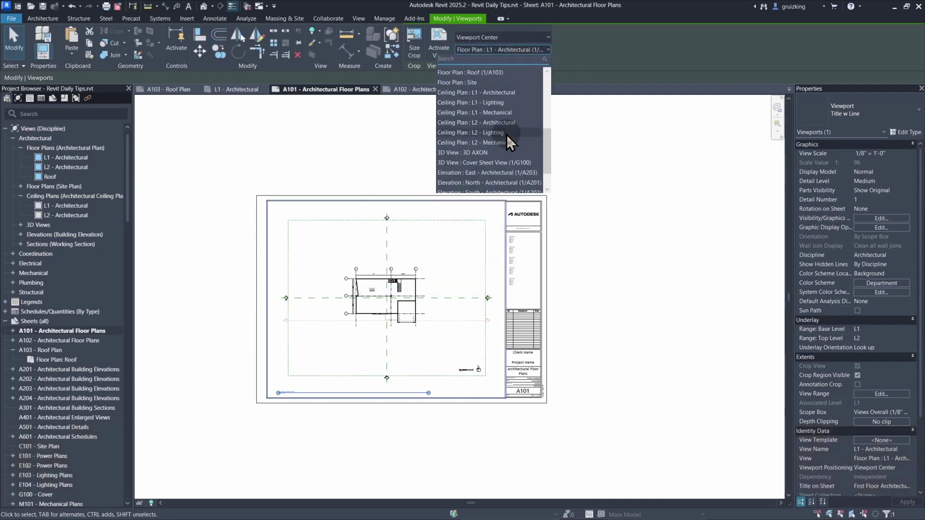
left_click(473, 83)
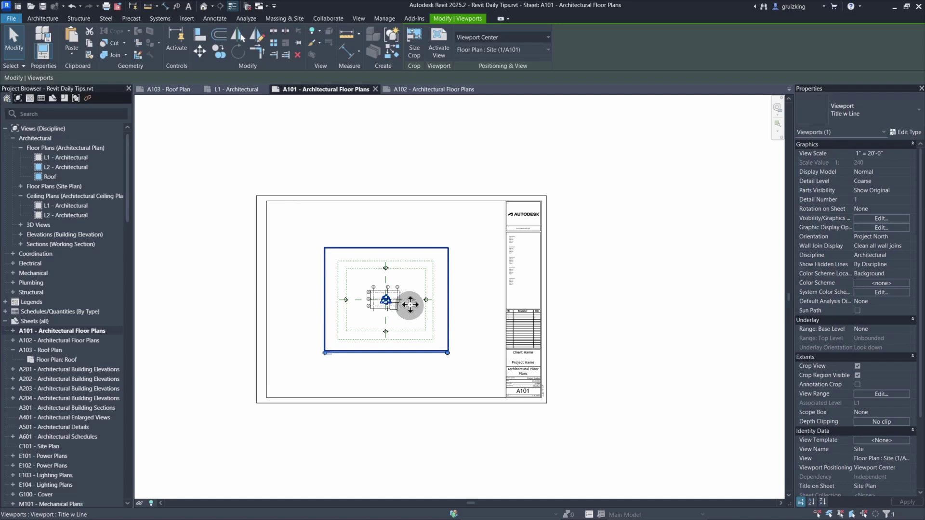
key("ctrl+z")
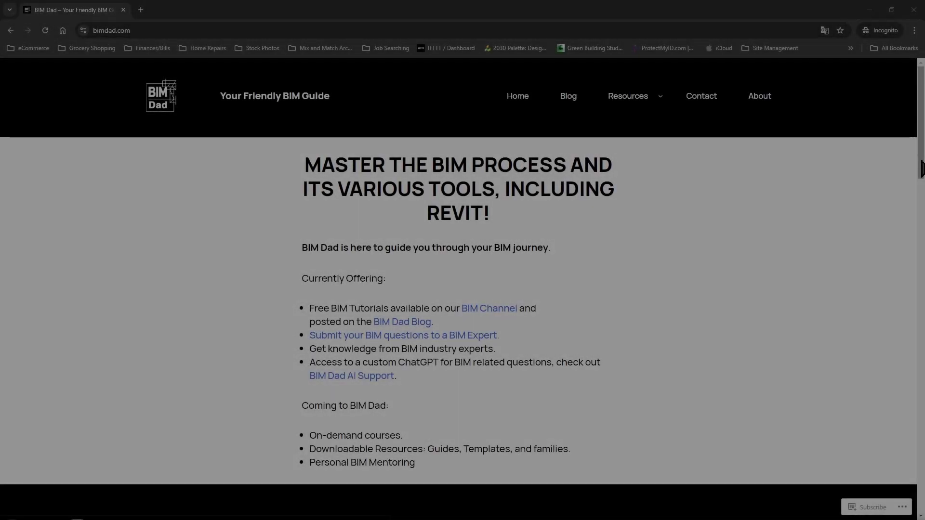
left_click_drag(921, 160, 868, 519)
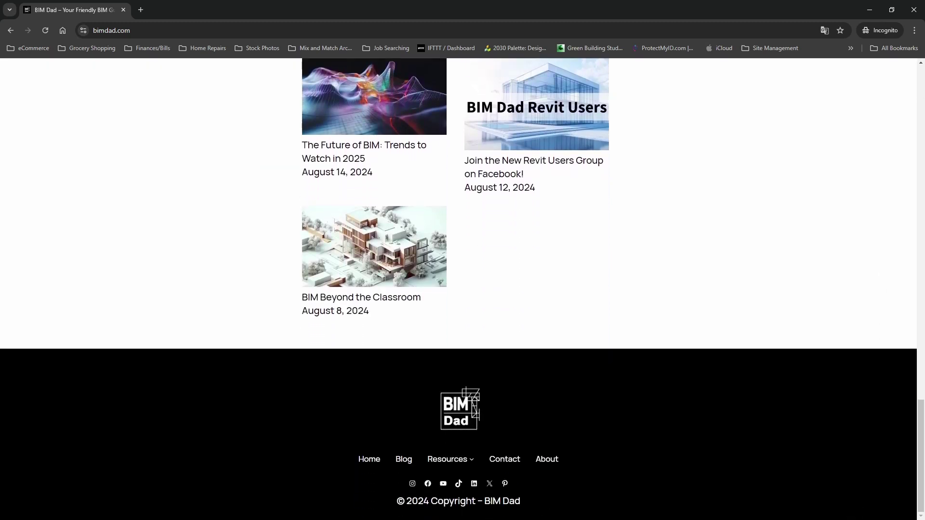